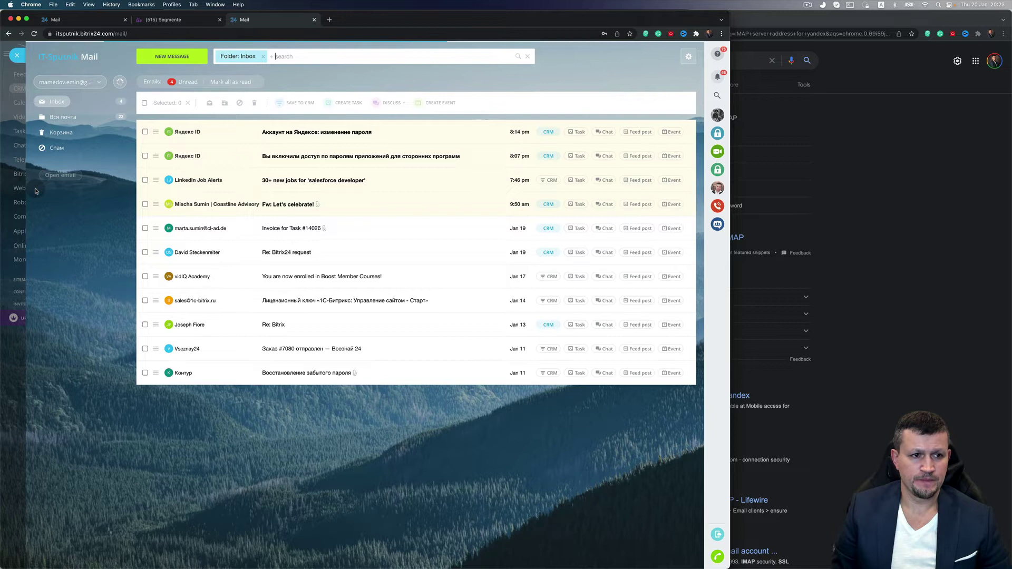
From the Webmail mailbox list beside the Gmail account, choose Connect new to see mailbox providers
{"action": "left_click", "coordinate": [102, 86]}
{"action": "left_click", "coordinate": [95, 99]}
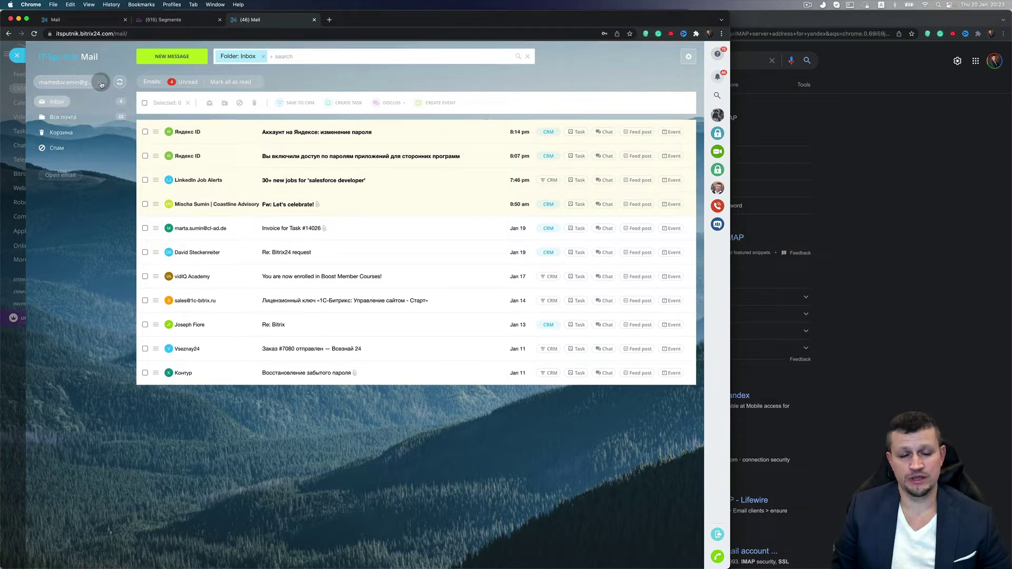
{"action": "left_click", "coordinate": [100, 83]}
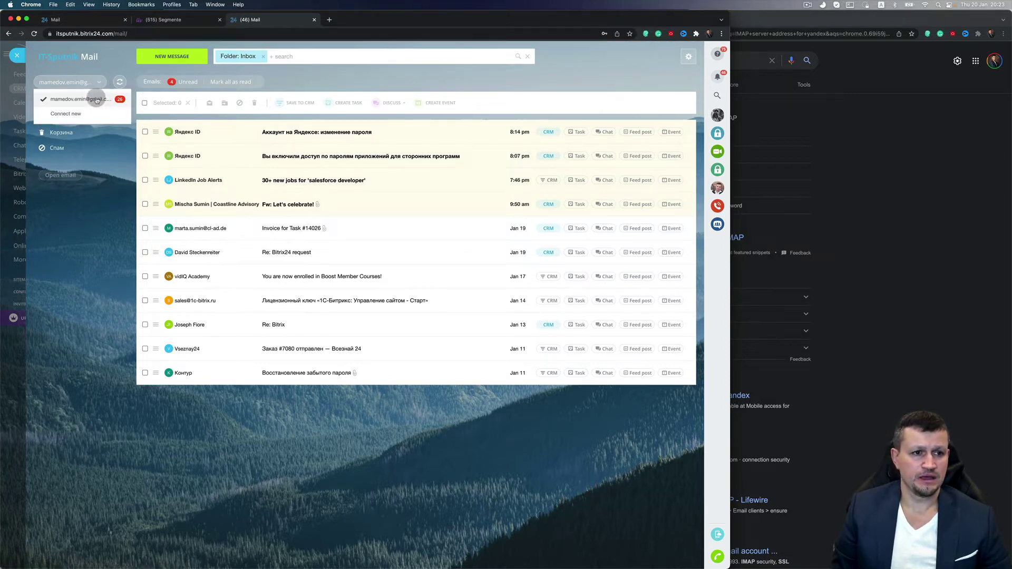
{"action": "left_click", "coordinate": [66, 114]}
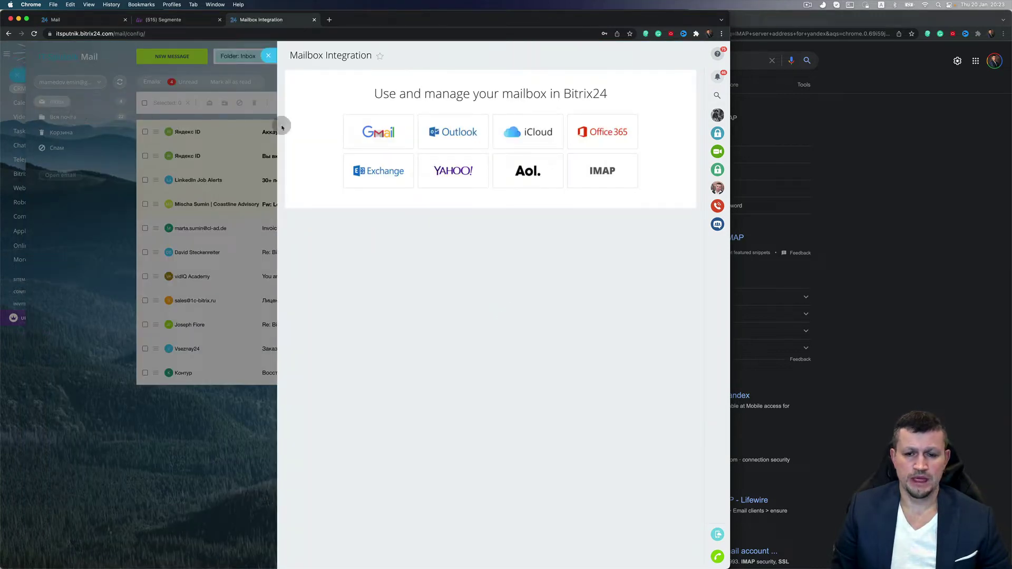
Pick the IMAP connection and fill E-mail with the Yandex account address copied from 1Password
{"action": "left_click", "coordinate": [611, 172]}
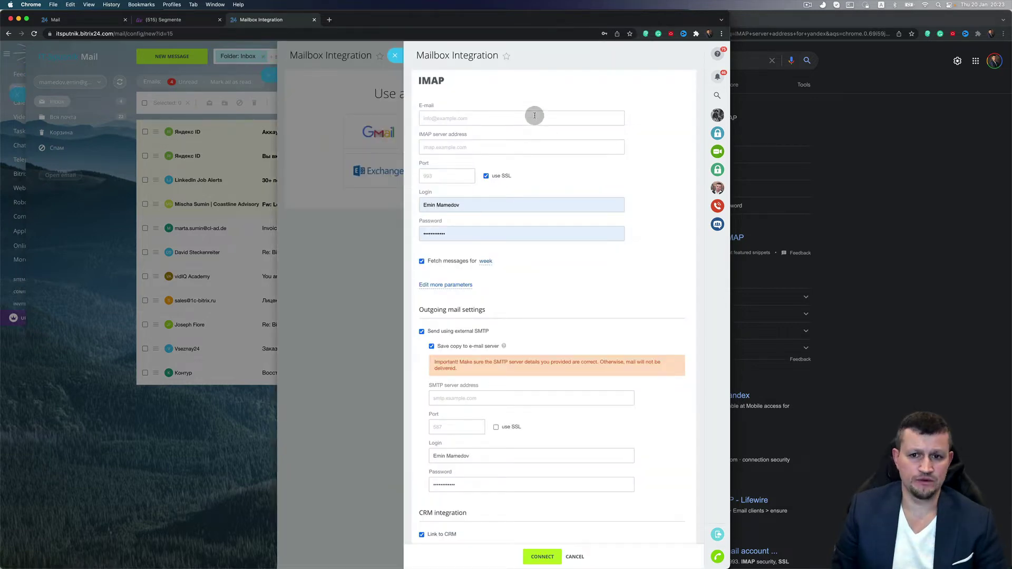
{"action": "mouse_move", "coordinate": [514, 567]}
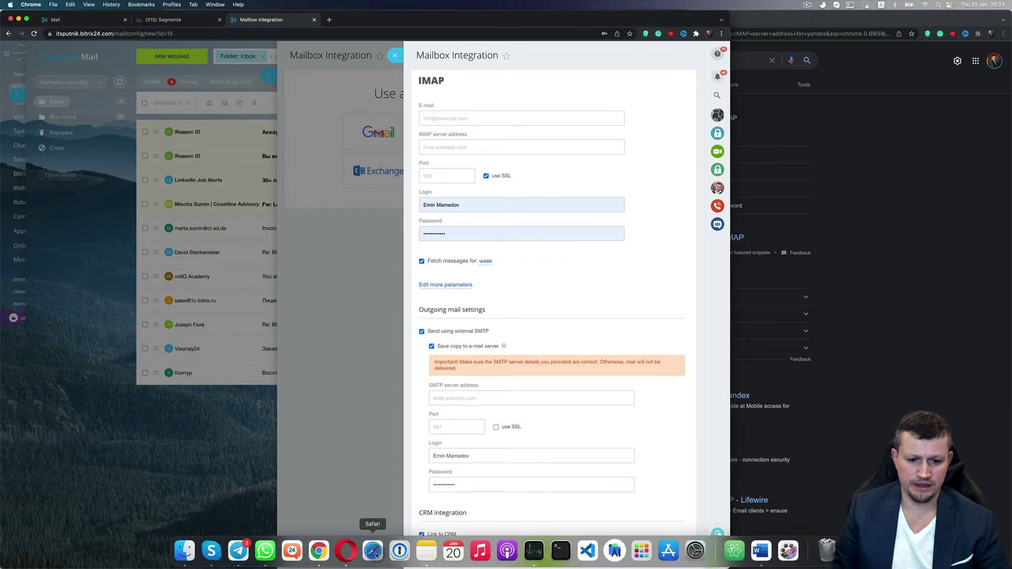
{"action": "left_click", "coordinate": [399, 551]}
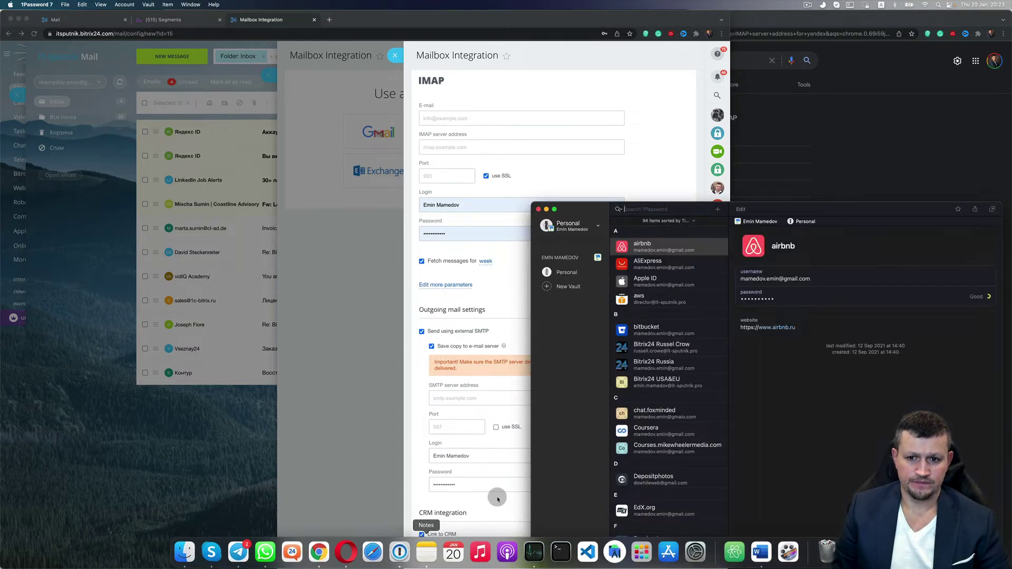
{"action": "type", "text": "direc"}
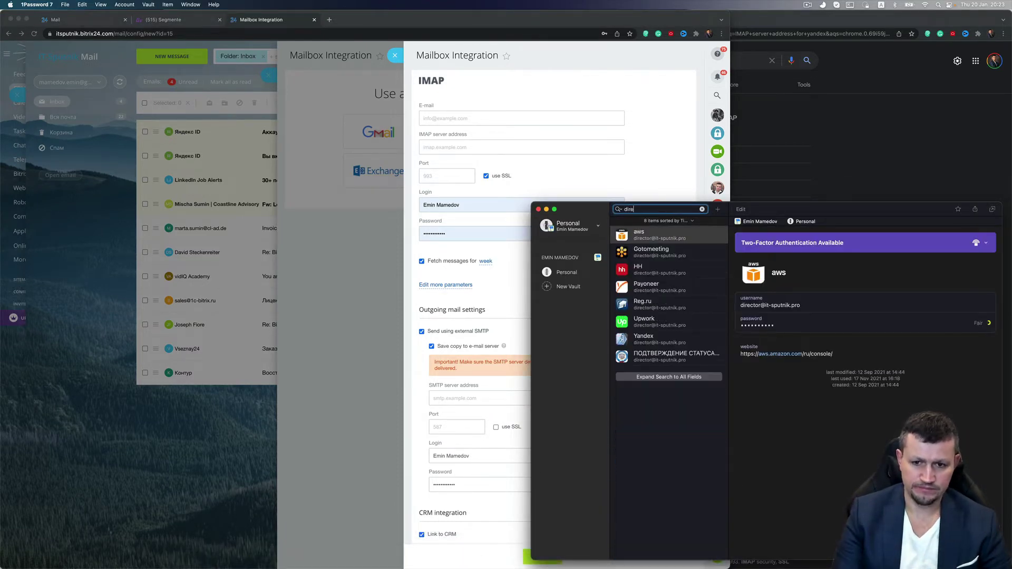
{"action": "left_click", "coordinate": [680, 338]}
{"action": "left_click", "coordinate": [967, 297]}
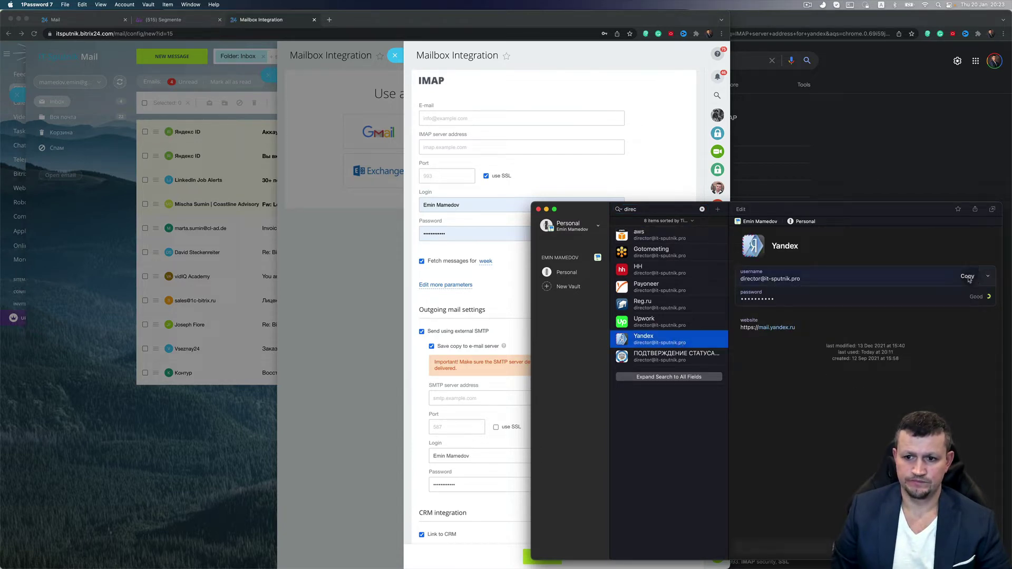
{"action": "left_click", "coordinate": [498, 119]}
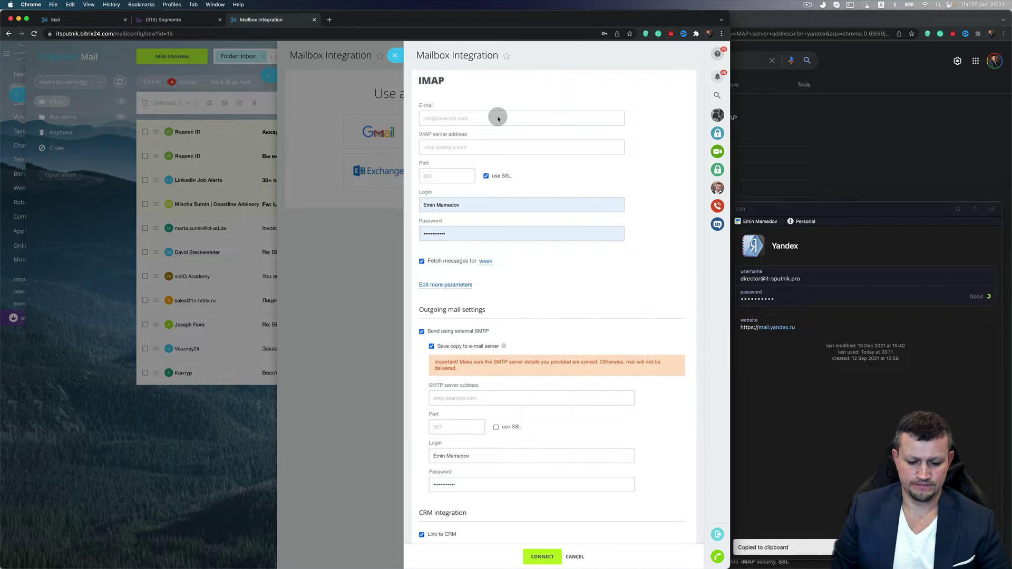
{"action": "key", "text": "super+v"}
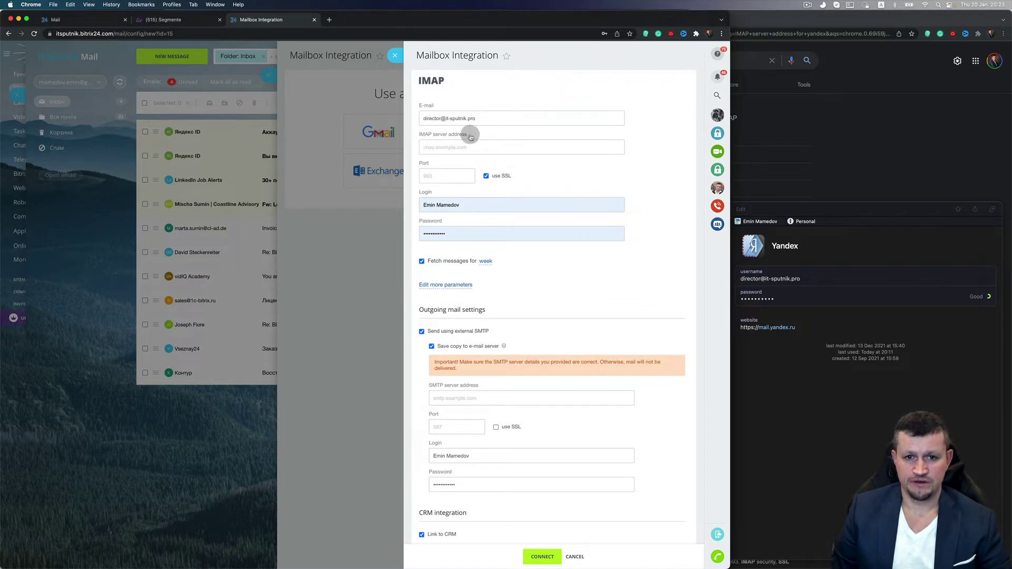
Google 'IMAP server address yandex' and select imap.yandex.ru in the results
{"action": "left_click_drag", "start_coordinate": [471, 136], "coordinate": [443, 142]}
{"action": "left_click", "coordinate": [867, 67]}
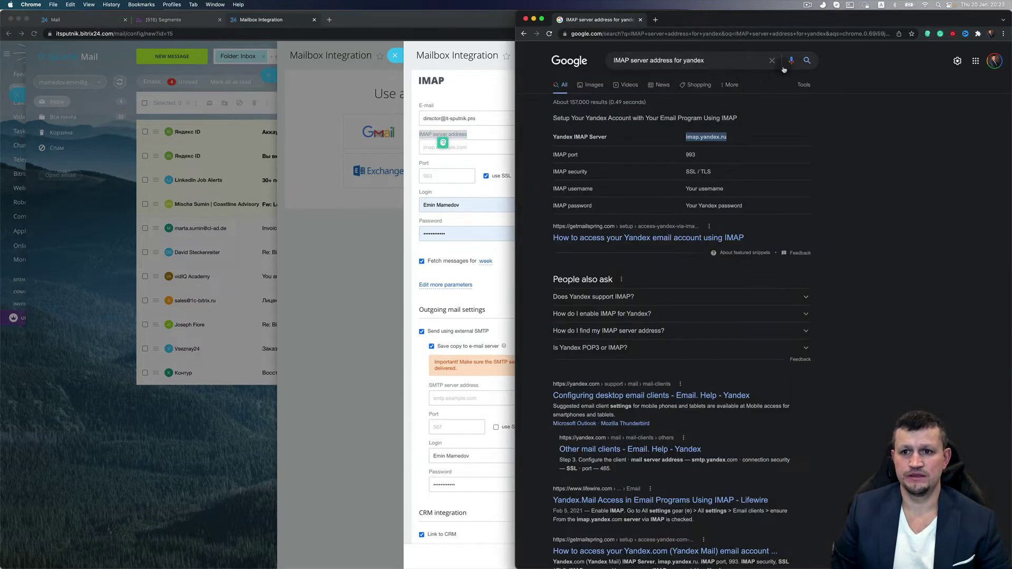
{"action": "left_click", "coordinate": [749, 62]}
{"action": "key", "text": "super+a"}
{"action": "key", "text": "super+v"}
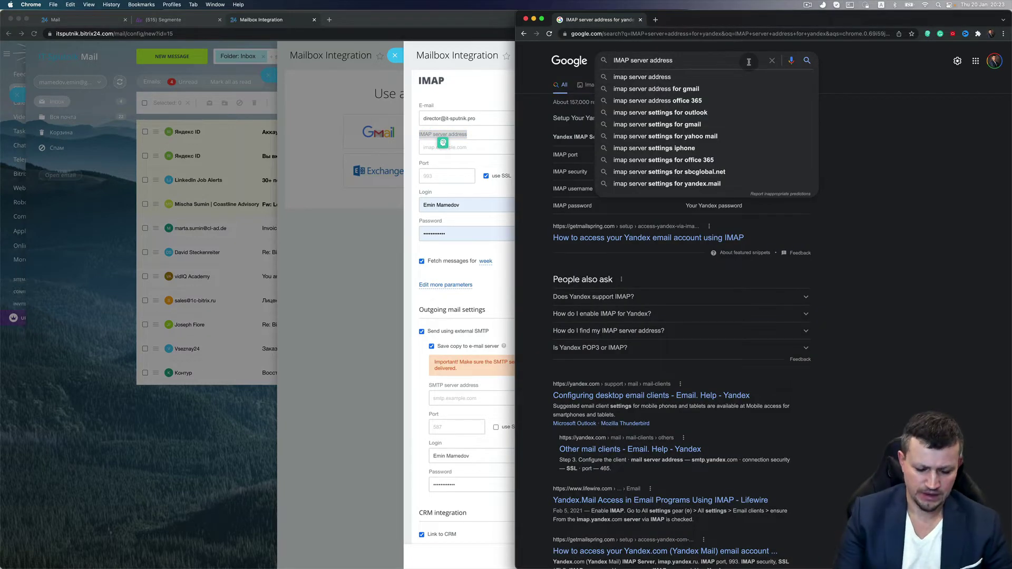
{"action": "type", "text": "ayndex"}
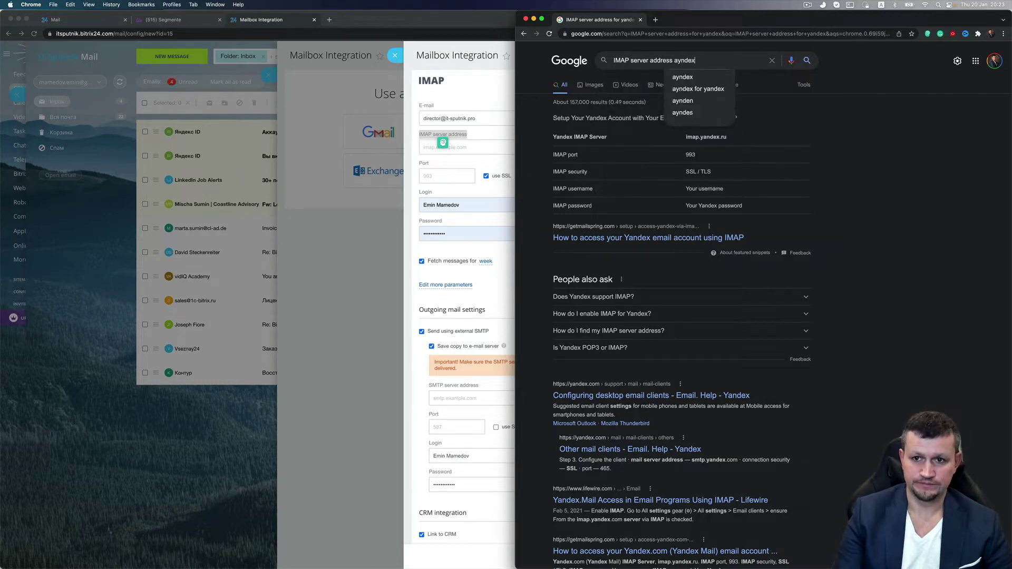
{"action": "key", "text": "Return"}
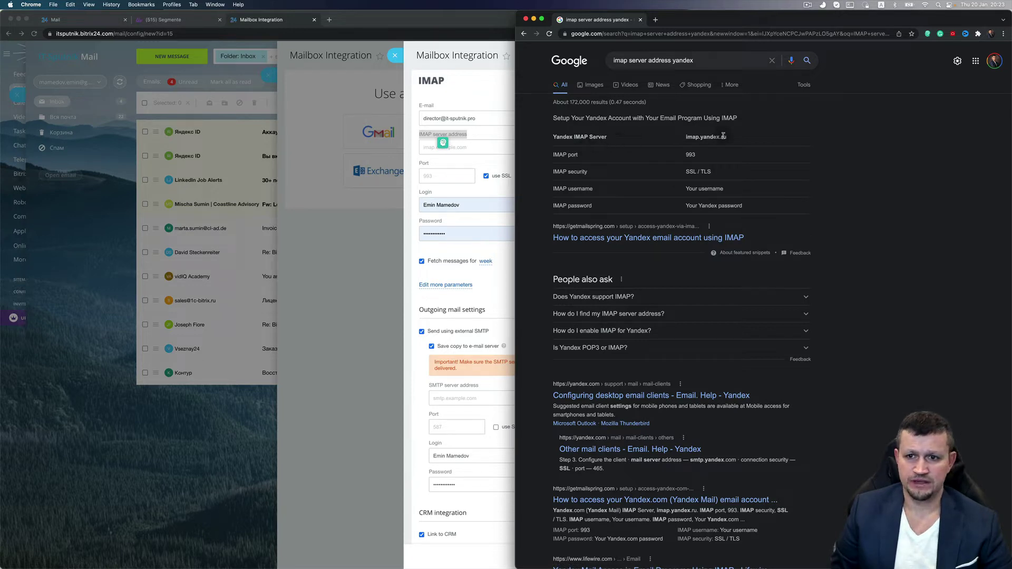
{"action": "left_click_drag", "start_coordinate": [733, 138], "coordinate": [685, 138]}
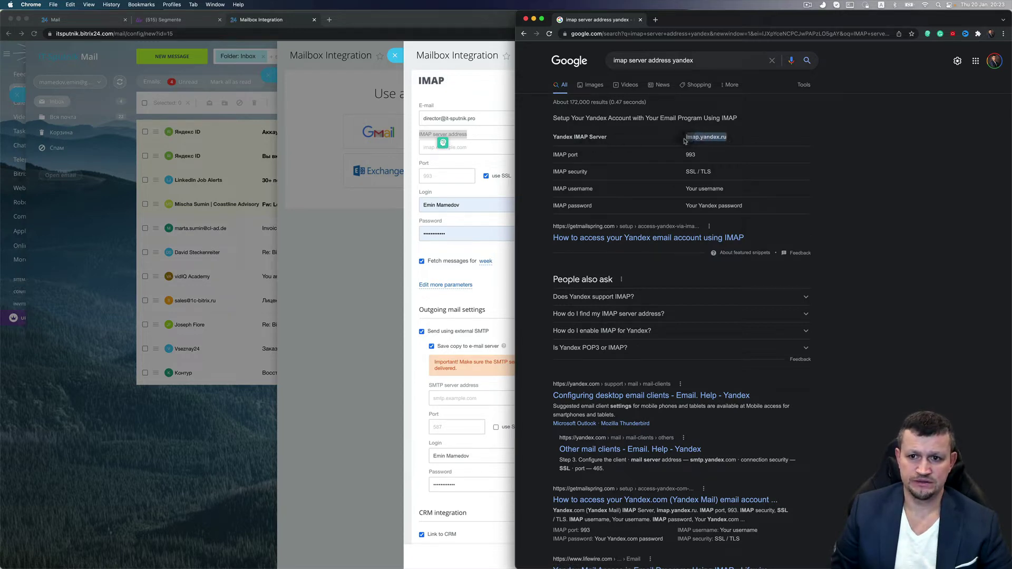
Enter imap.yandex.ru as the IMAP server with port 993, leaving SSL checked
{"action": "left_click", "coordinate": [464, 147]}
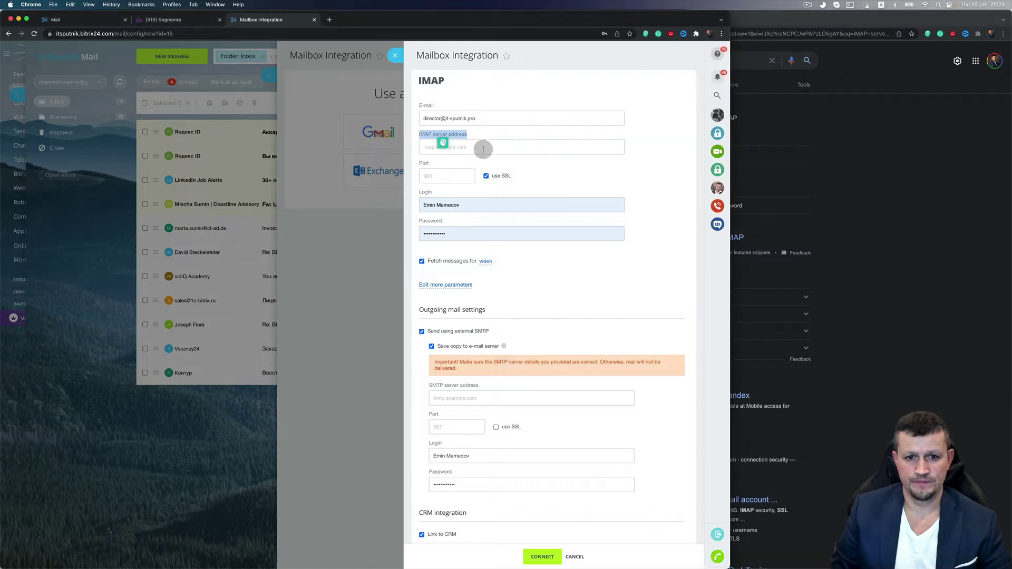
{"action": "key", "text": "cmd+v"}
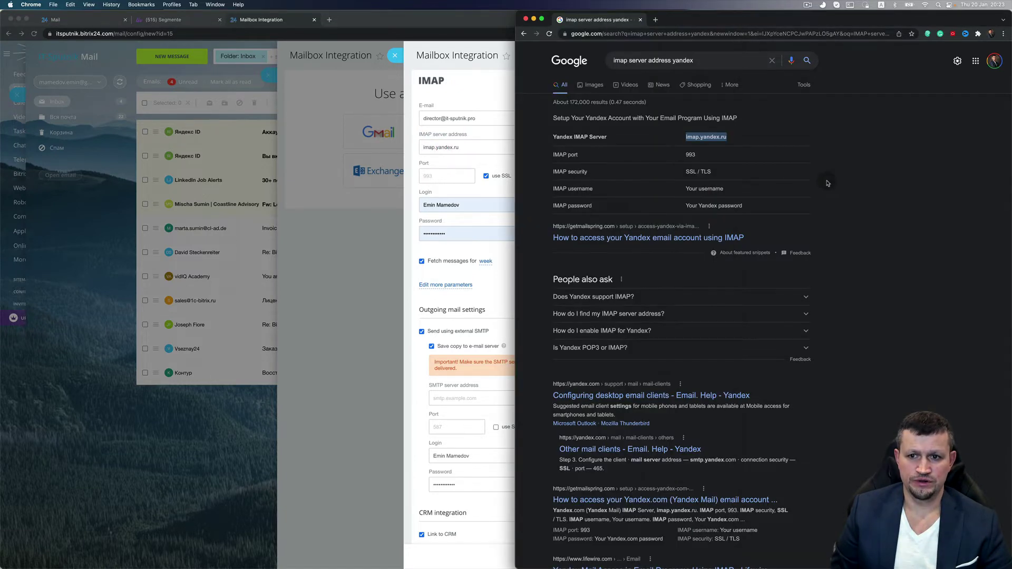
{"action": "left_click", "coordinate": [836, 184]}
{"action": "left_click", "coordinate": [446, 179]}
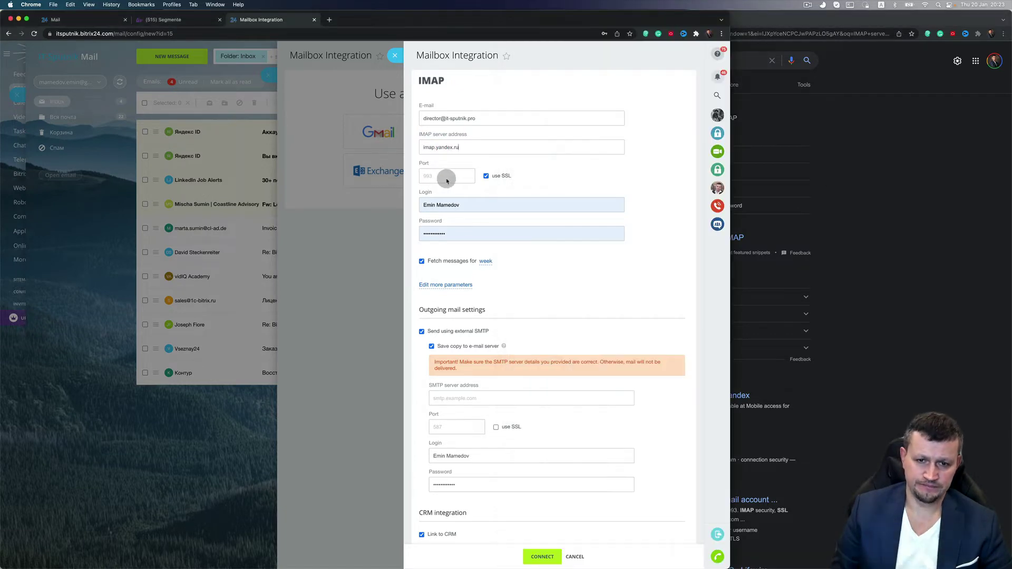
{"action": "type", "text": "993"}
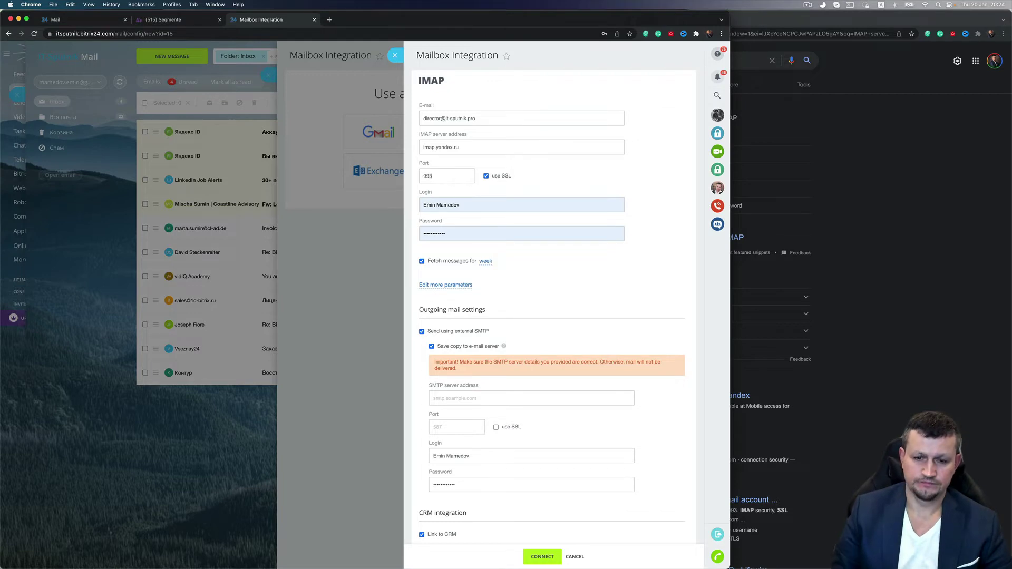
{"action": "left_click", "coordinate": [936, 182]}
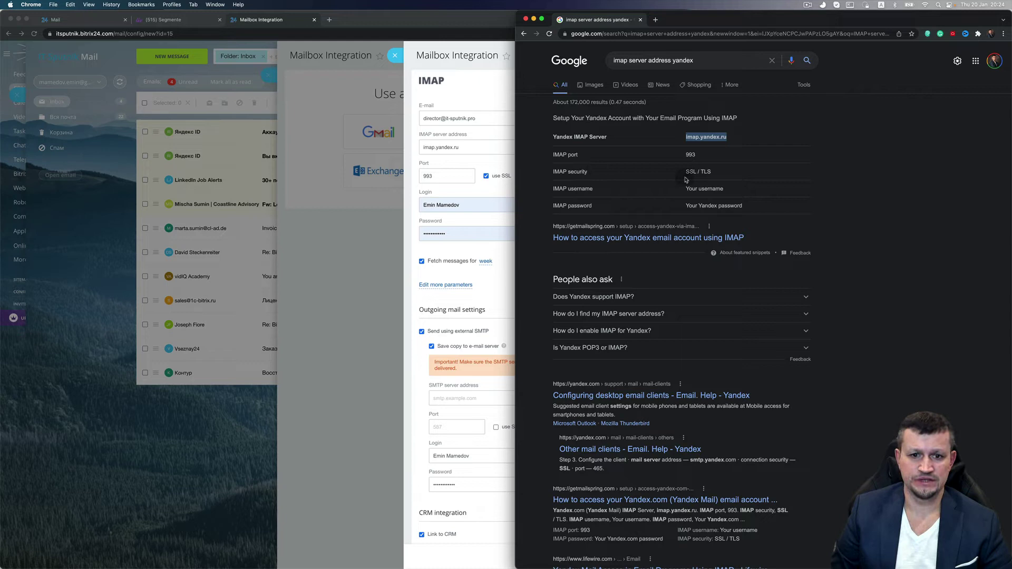
{"action": "left_click", "coordinate": [455, 207]}
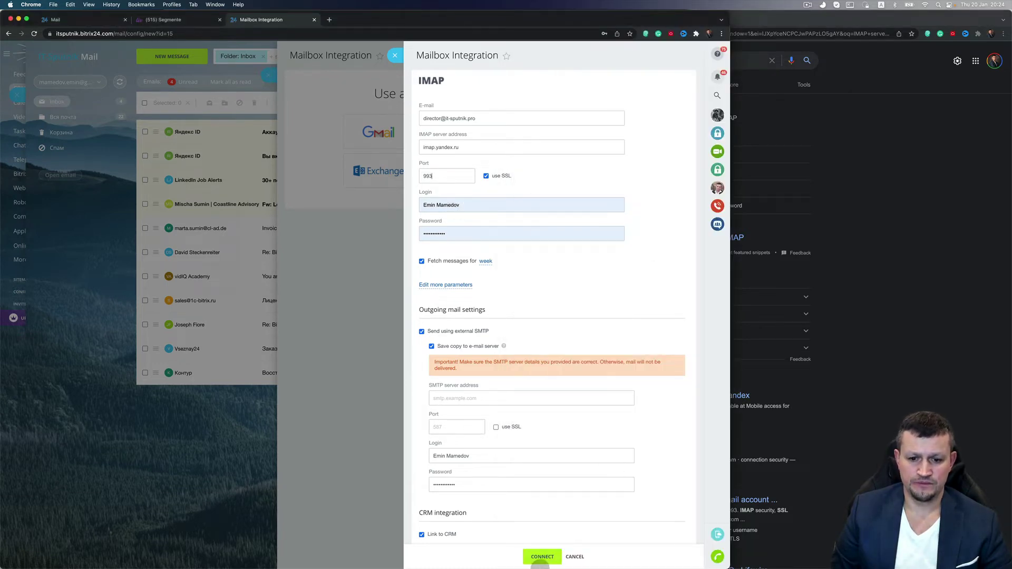
Replace the Login value with the Yandex username copied from 1Password
{"action": "left_click", "coordinate": [402, 551]}
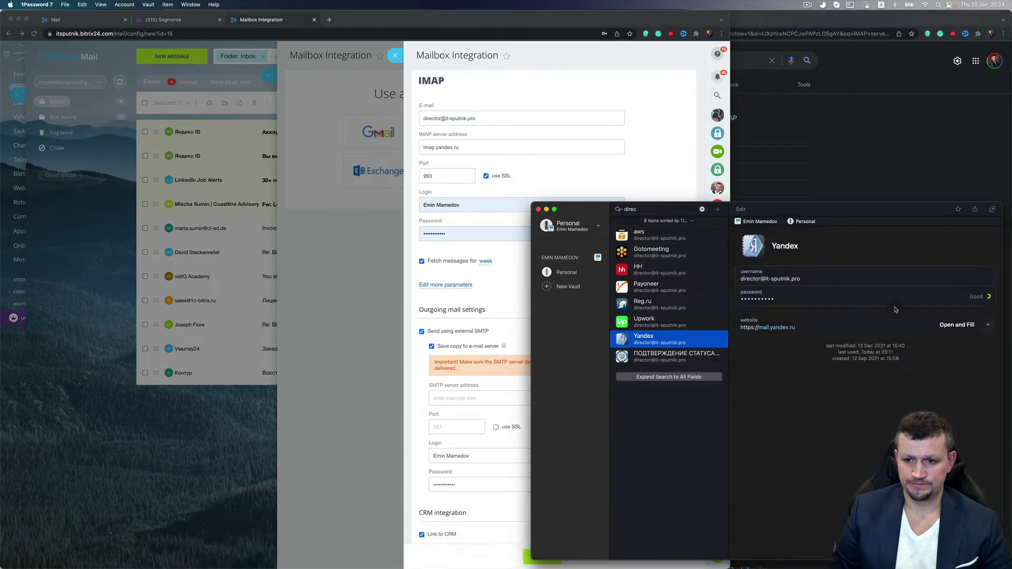
{"action": "left_click", "coordinate": [965, 278]}
{"action": "left_click", "coordinate": [486, 263]}
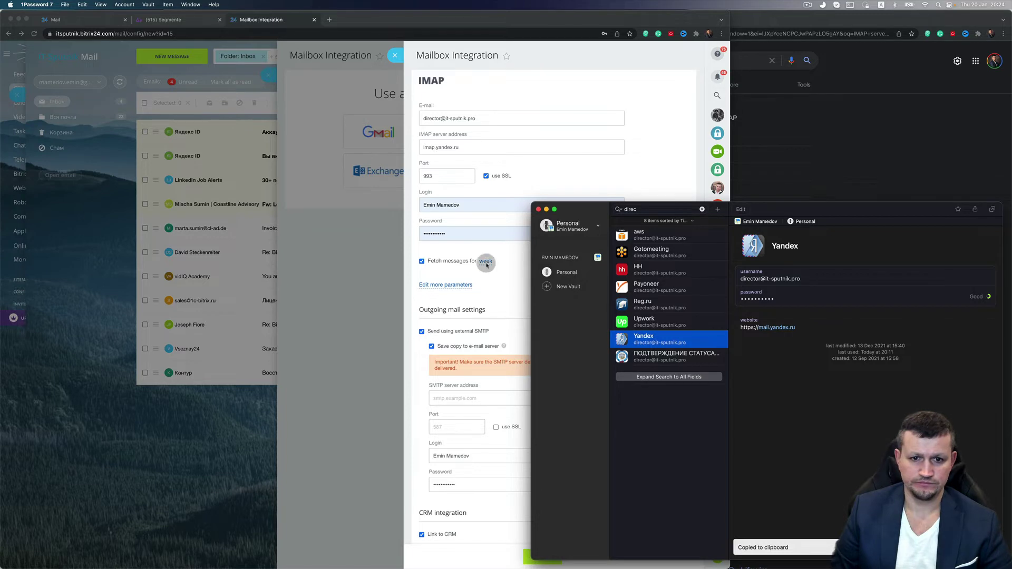
{"action": "left_click", "coordinate": [491, 207]}
{"action": "key", "text": "super+v"}
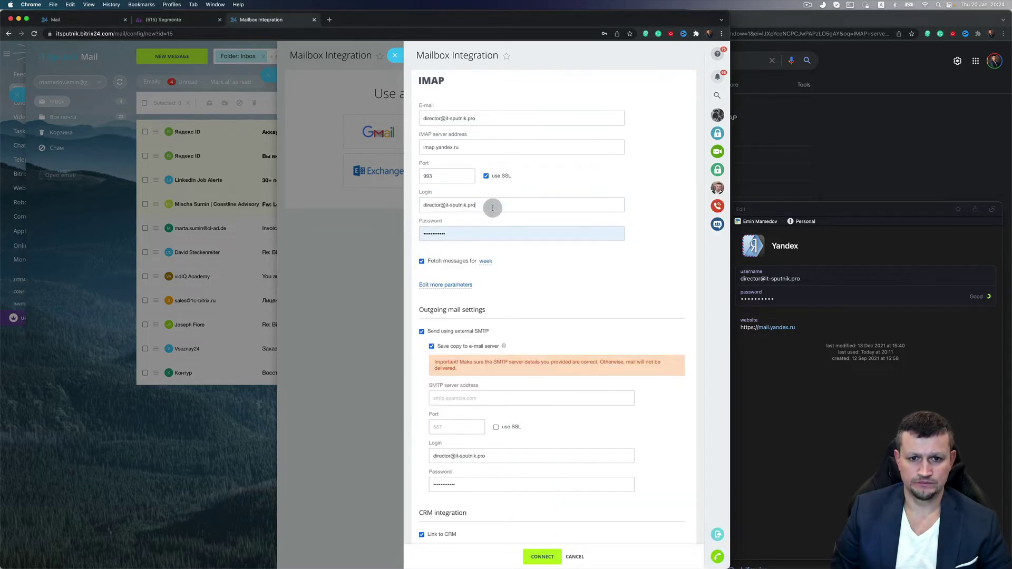
Paste the Yandex account password and keep fetching messages for a week
{"action": "mouse_move", "coordinate": [884, 293]}
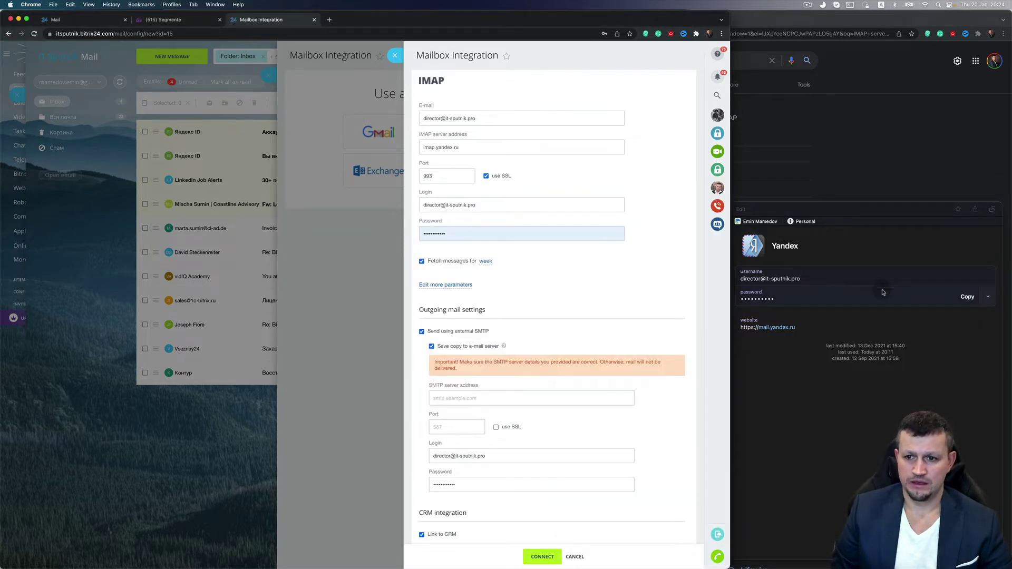
{"action": "left_click", "coordinate": [967, 296]}
{"action": "left_click", "coordinate": [462, 236]}
{"action": "key", "text": "super+v"}
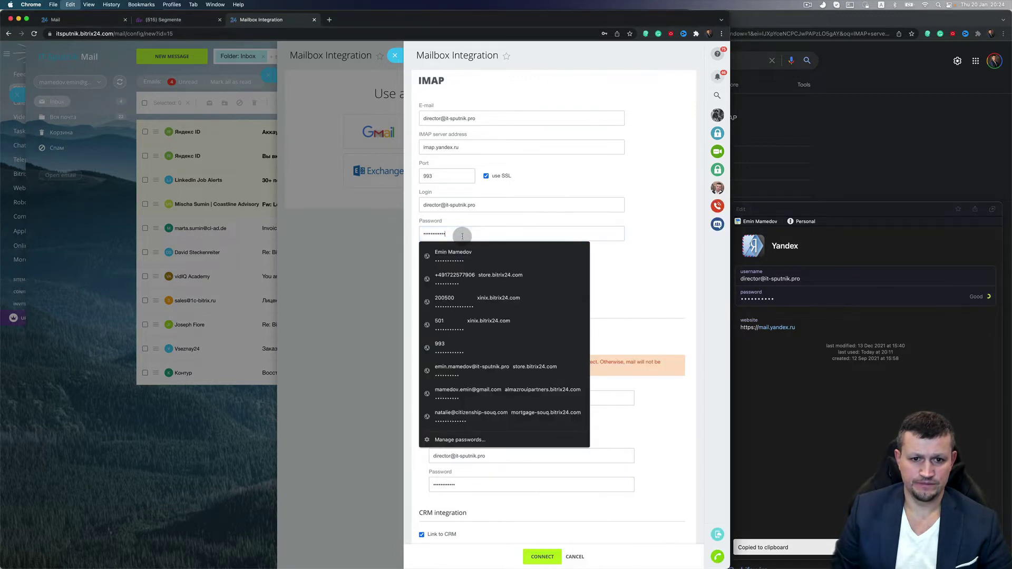
{"action": "left_click", "coordinate": [637, 285]}
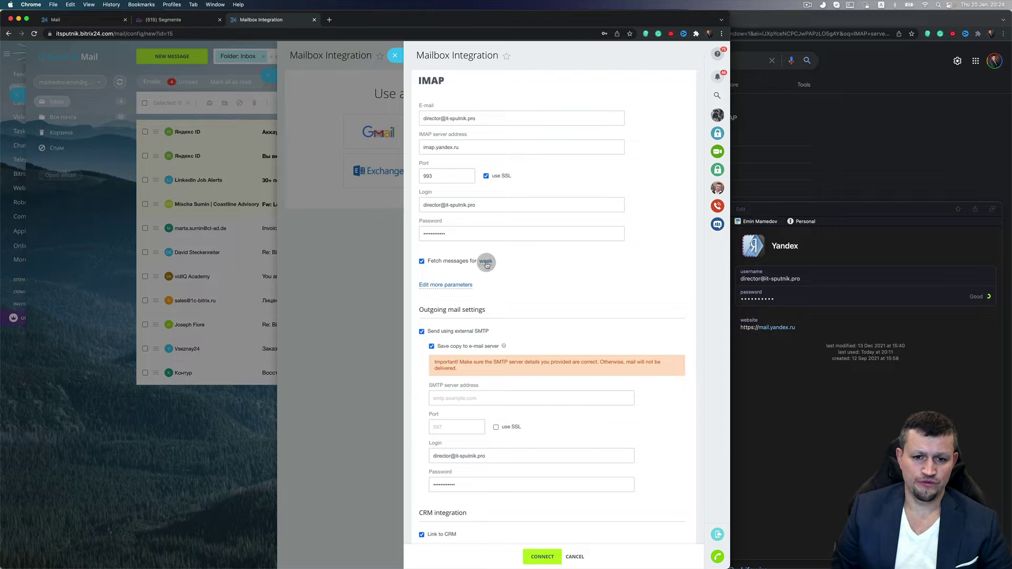
{"action": "left_click", "coordinate": [486, 262]}
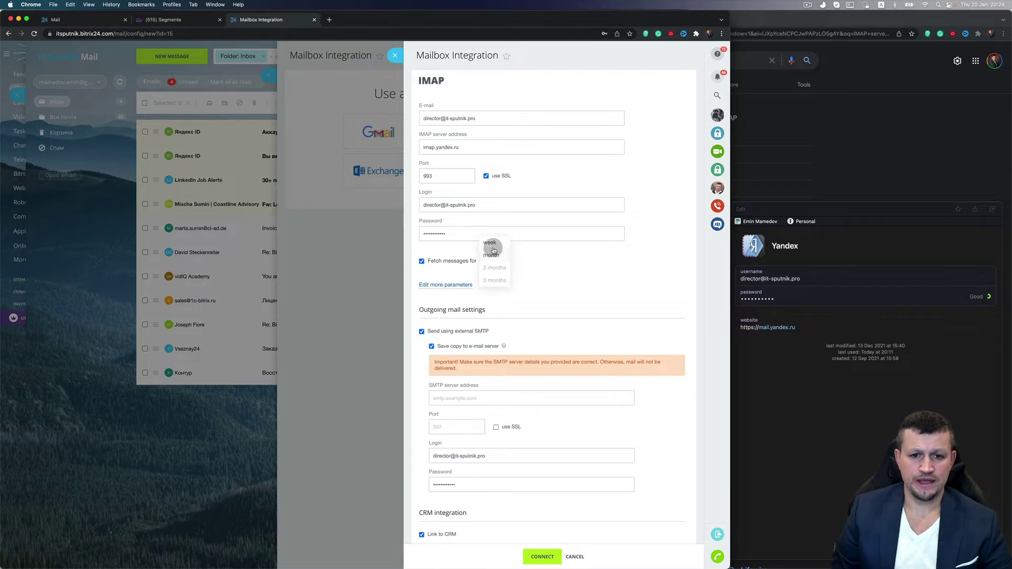
{"action": "left_click", "coordinate": [489, 243]}
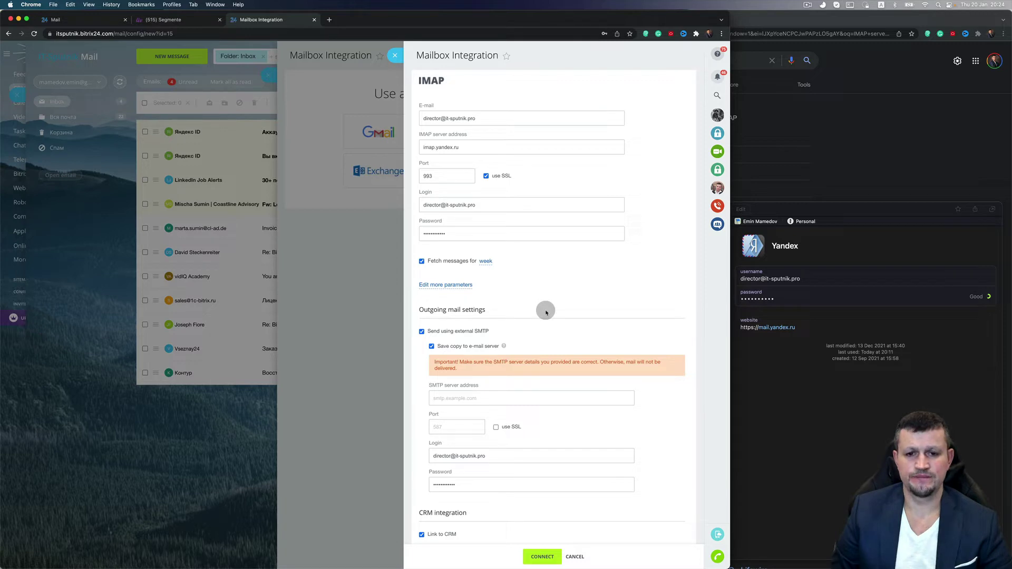
Reveal the extra mailbox parameters and enter the sender's full name
{"action": "left_click", "coordinate": [462, 287]}
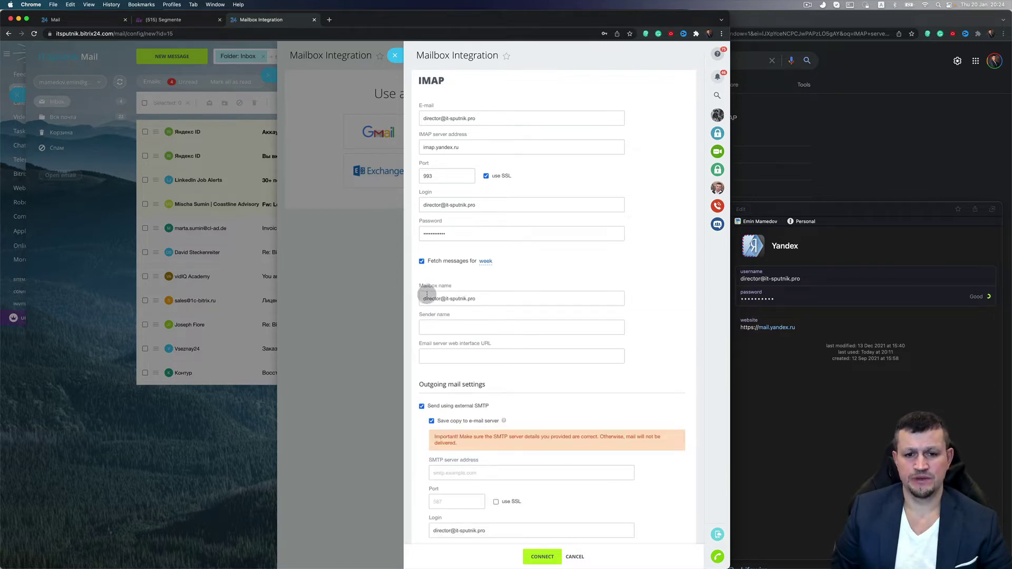
{"action": "left_click", "coordinate": [467, 327]}
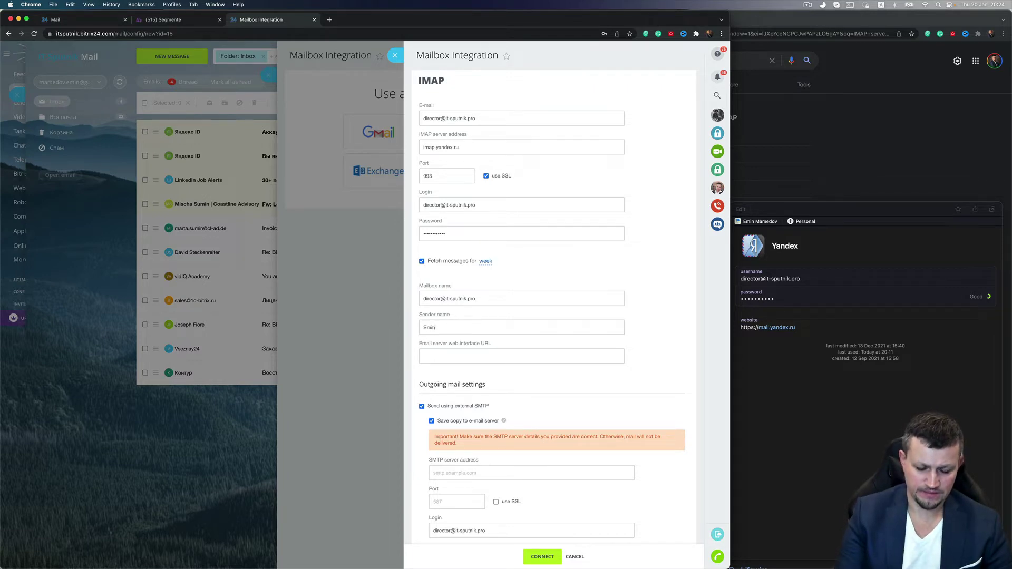
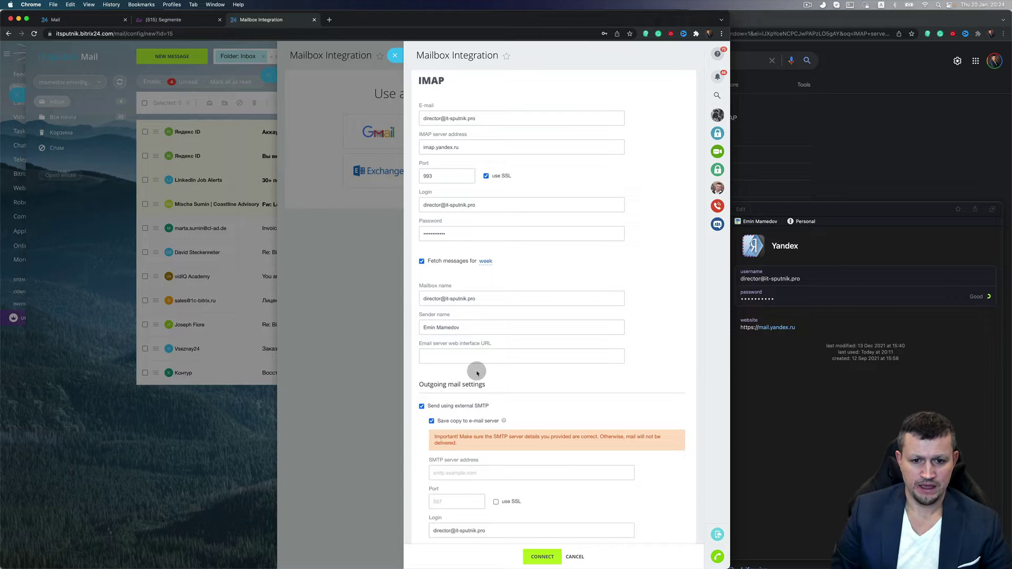
Replace the mistaken web interface URL with it-sputnik.pro copied from the mailbox name
{"action": "left_click", "coordinate": [477, 356]}
{"action": "key", "text": "cmd+v"}
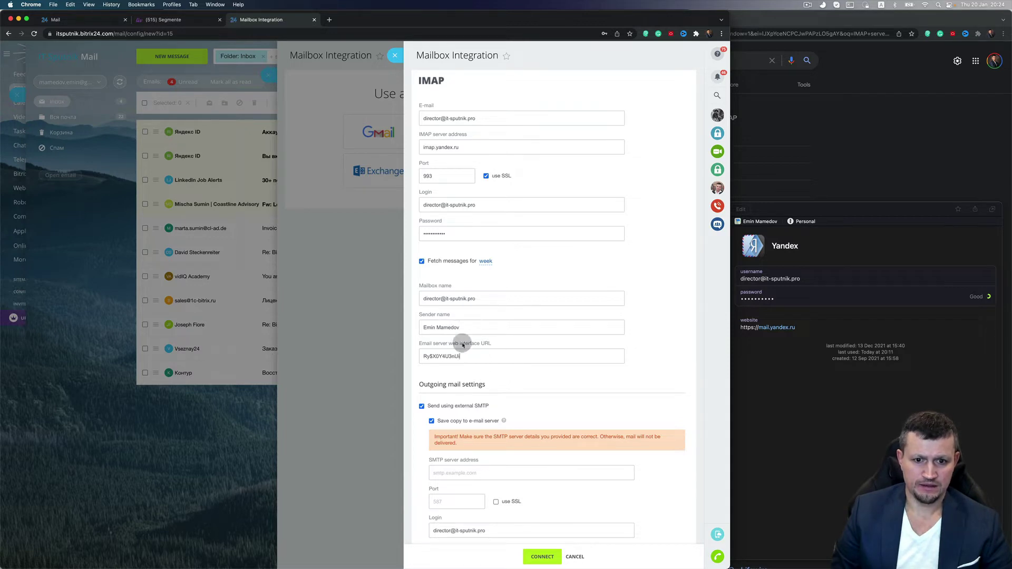
{"action": "triple_click", "coordinate": [465, 356]}
{"action": "key", "text": "BackSpace"}
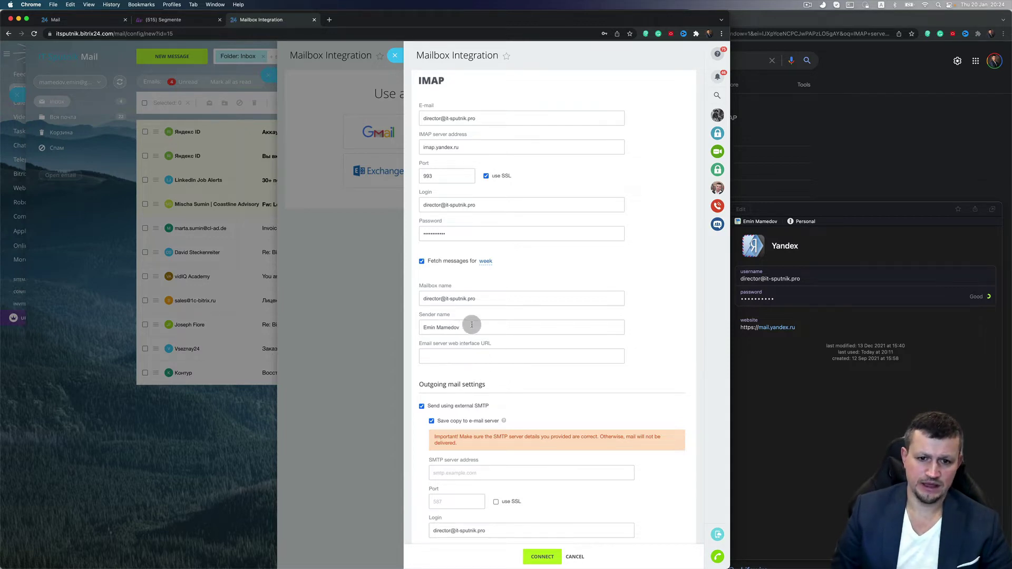
{"action": "mouse_move", "coordinate": [477, 299]}
{"action": "left_mouse_down"}
{"action": "mouse_move", "coordinate": [460, 298]}
{"action": "mouse_move", "coordinate": [479, 296]}
{"action": "left_mouse_up"}
{"action": "left_click", "coordinate": [446, 298]}
{"action": "key", "text": "super+c"}
{"action": "left_click", "coordinate": [441, 359]}
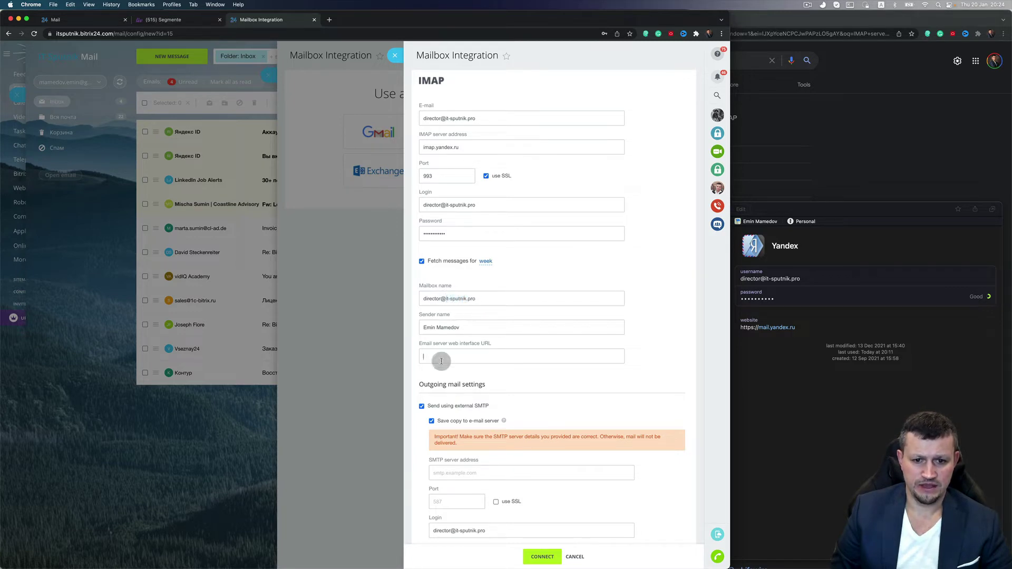
{"action": "key", "text": "super+v"}
{"action": "scroll", "coordinate": [501, 373], "scroll_direction": "down", "scroll_amount": 5}
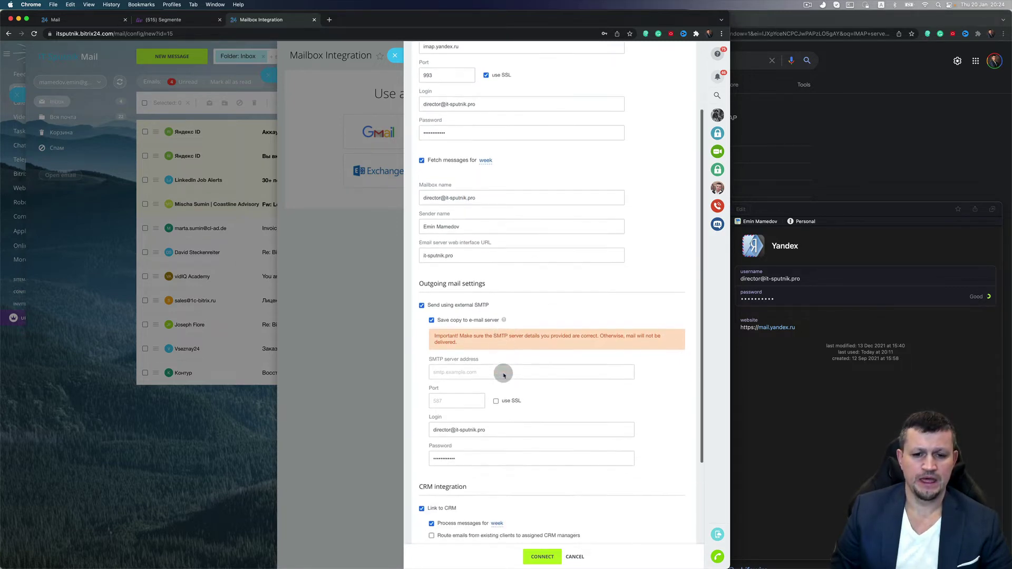
{"action": "scroll", "coordinate": [503, 376], "scroll_direction": "down", "scroll_amount": 2}
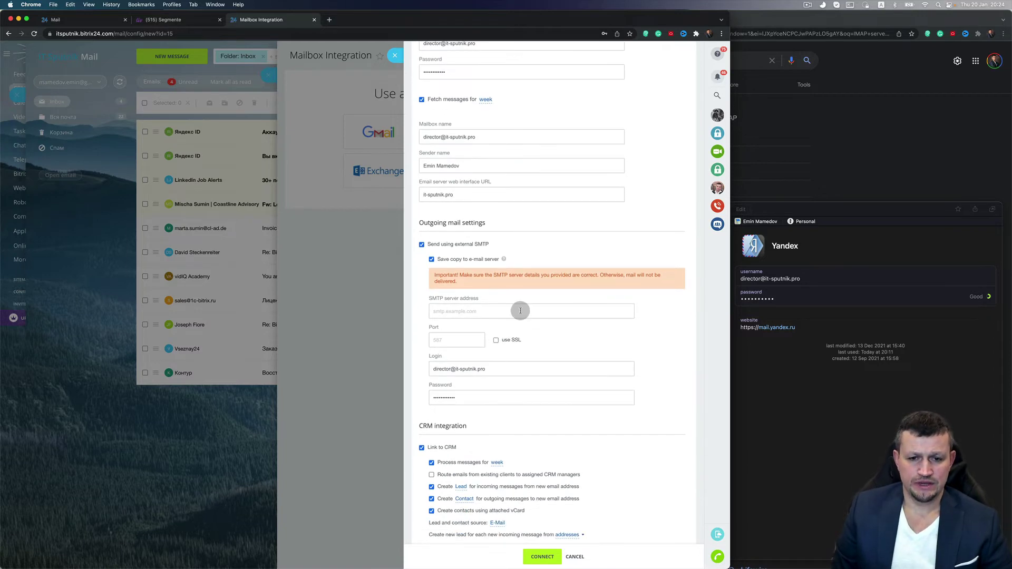
{"action": "scroll", "coordinate": [487, 261], "scroll_direction": "down", "scroll_amount": 1}
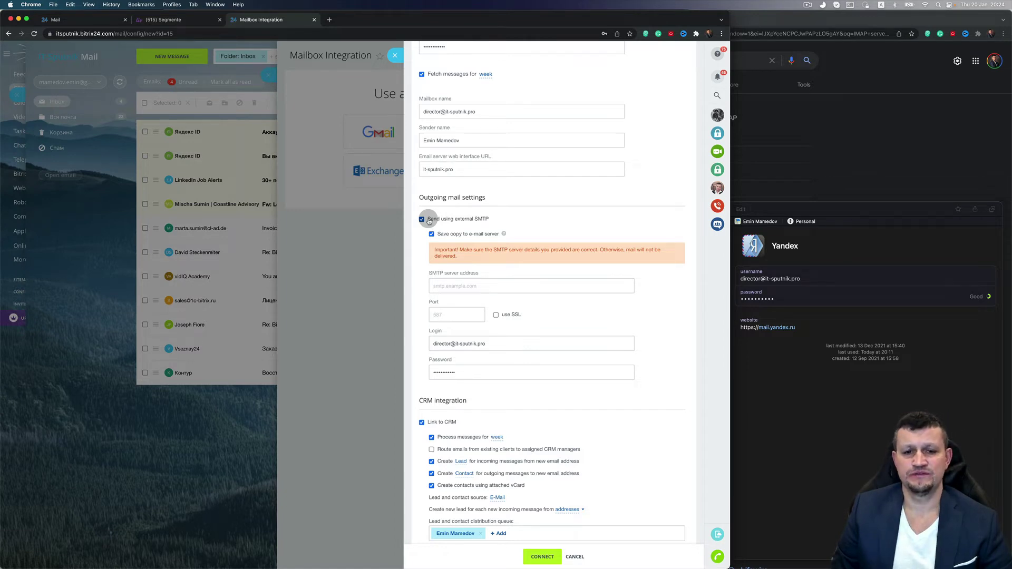
{"action": "scroll", "coordinate": [549, 300], "scroll_direction": "up", "scroll_amount": 5}
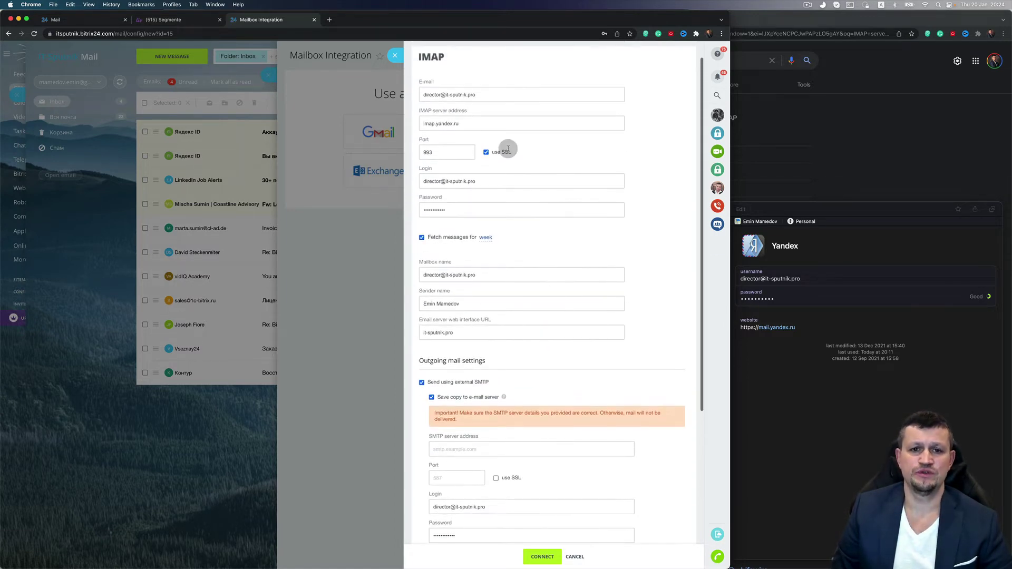
{"action": "scroll", "coordinate": [515, 402], "scroll_direction": "down", "scroll_amount": 5}
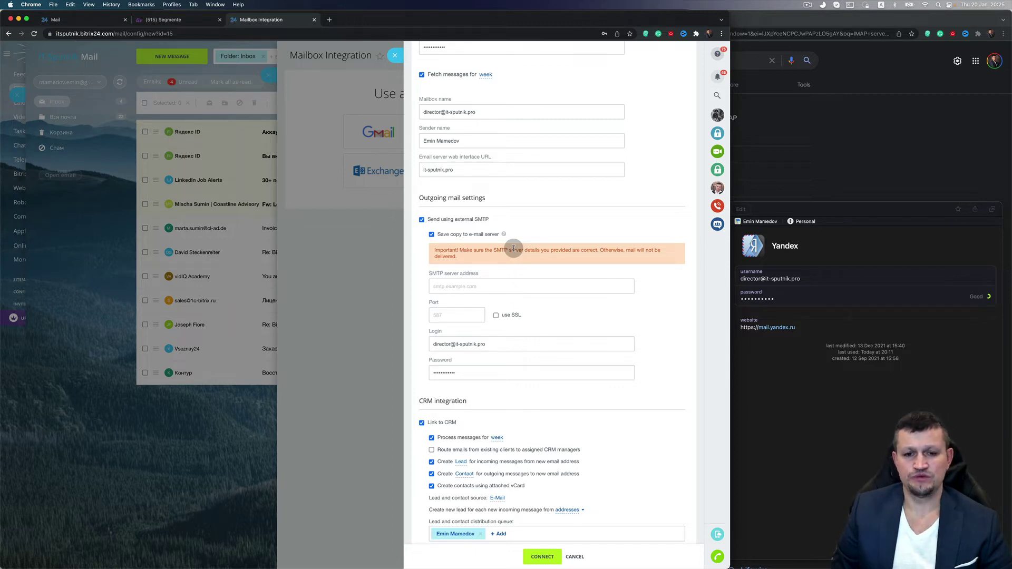
Uncheck Send using external SMTP and leave CRM message processing at week
{"action": "left_click", "coordinate": [421, 219]}
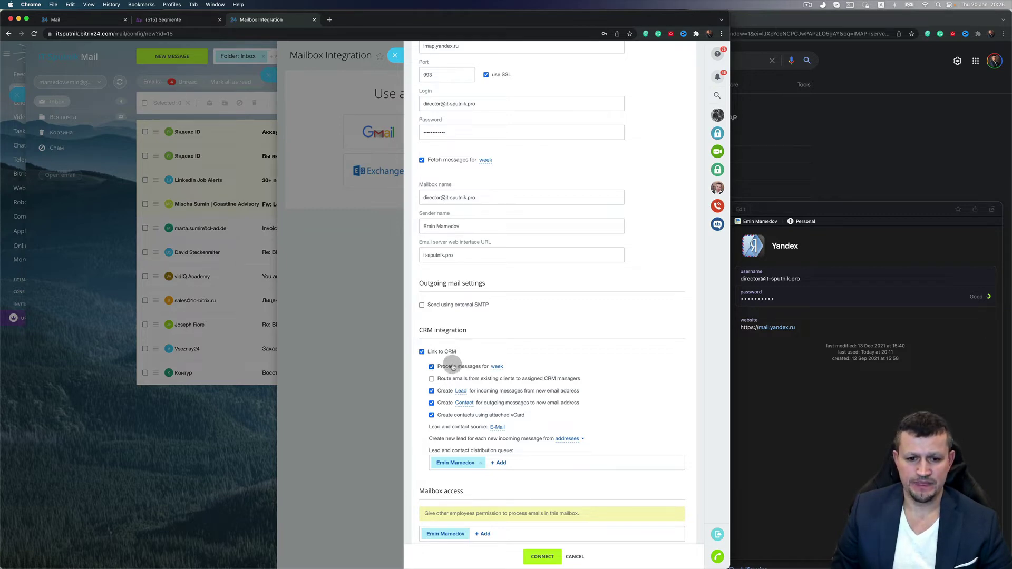
{"action": "left_click", "coordinate": [497, 367]}
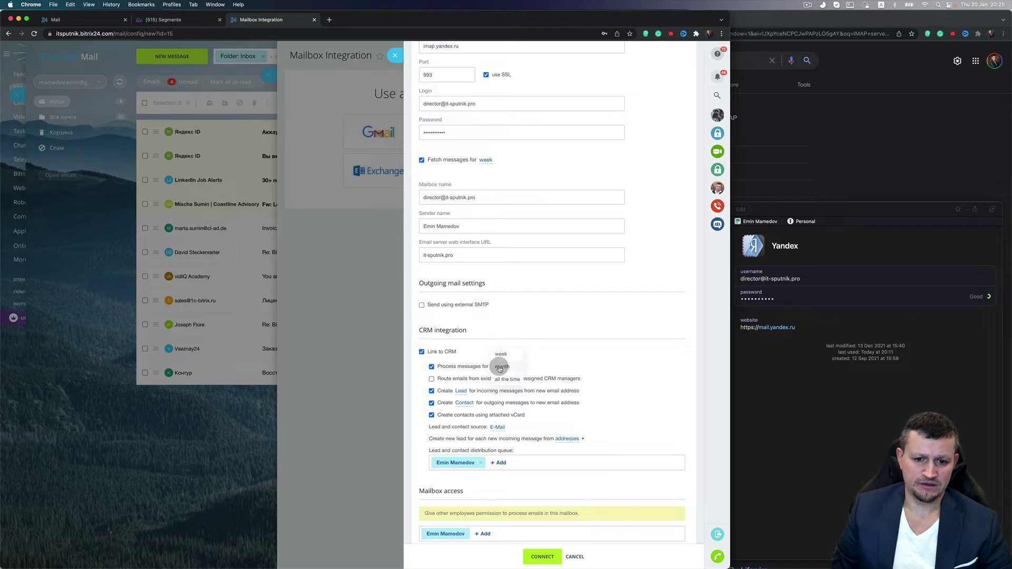
{"action": "left_click", "coordinate": [507, 355]}
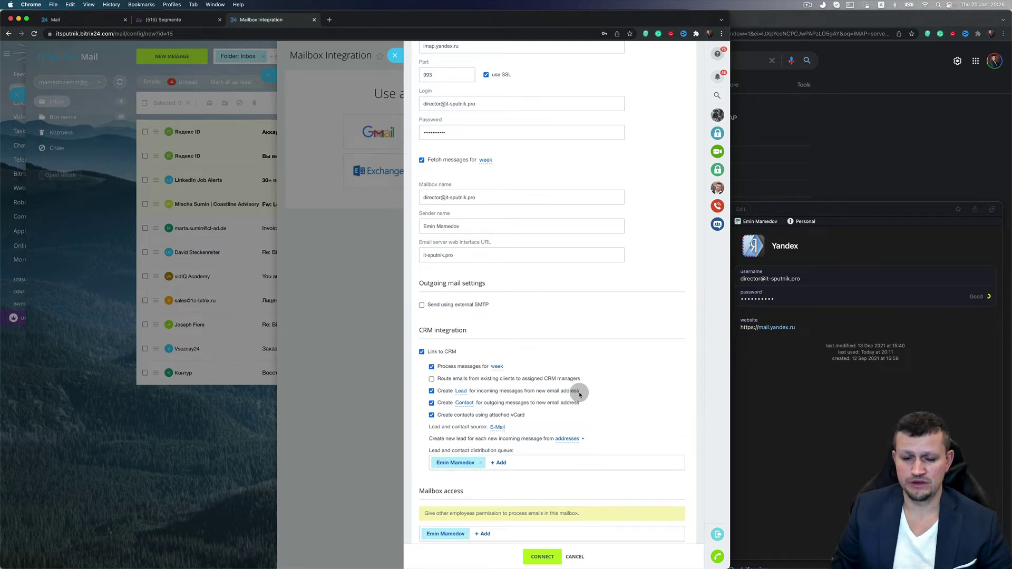
{"action": "left_click", "coordinate": [432, 391]}
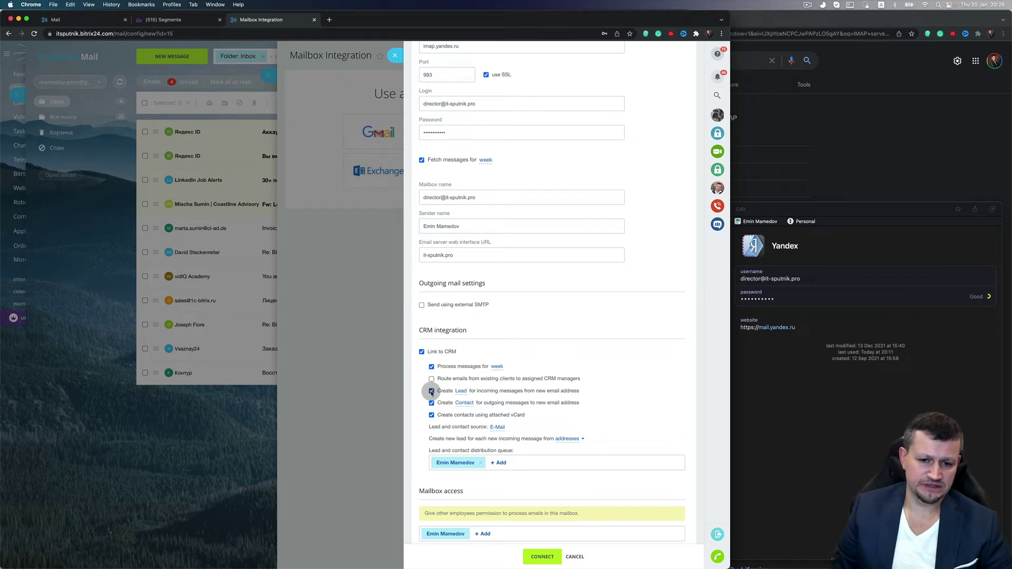
{"action": "left_click", "coordinate": [431, 392]}
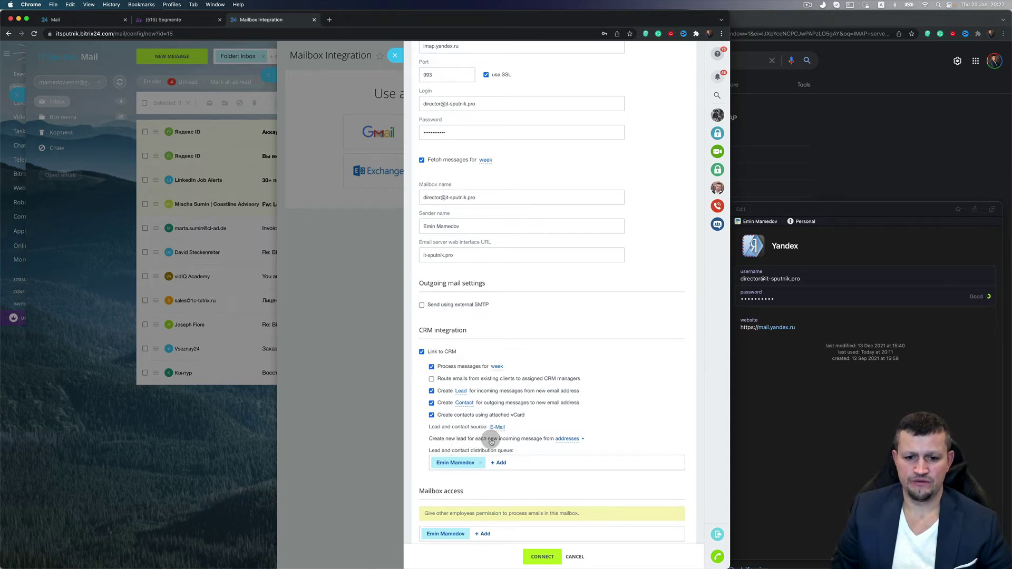
Choose 'addresses' after 'Create new lead for each new incoming message from' to show its textarea
{"action": "left_click", "coordinate": [573, 440]}
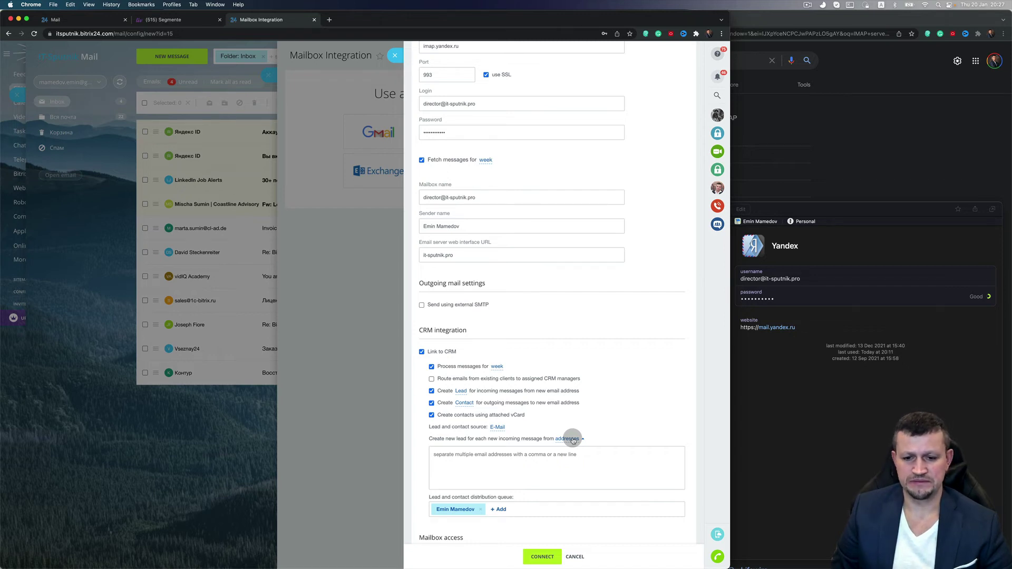
{"action": "scroll", "coordinate": [548, 472], "scroll_direction": "down", "scroll_amount": 2}
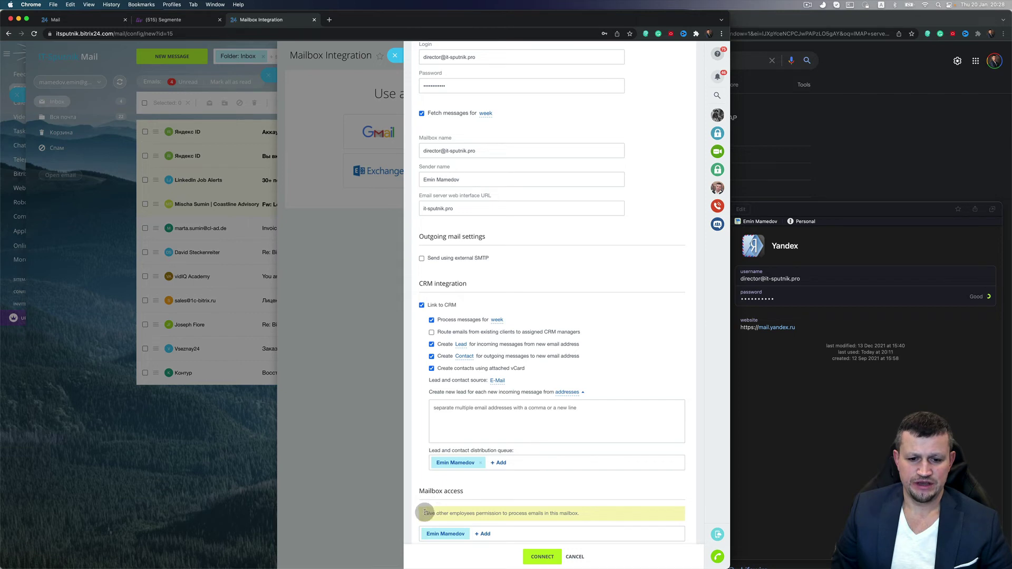
{"action": "triple_click", "coordinate": [578, 515]}
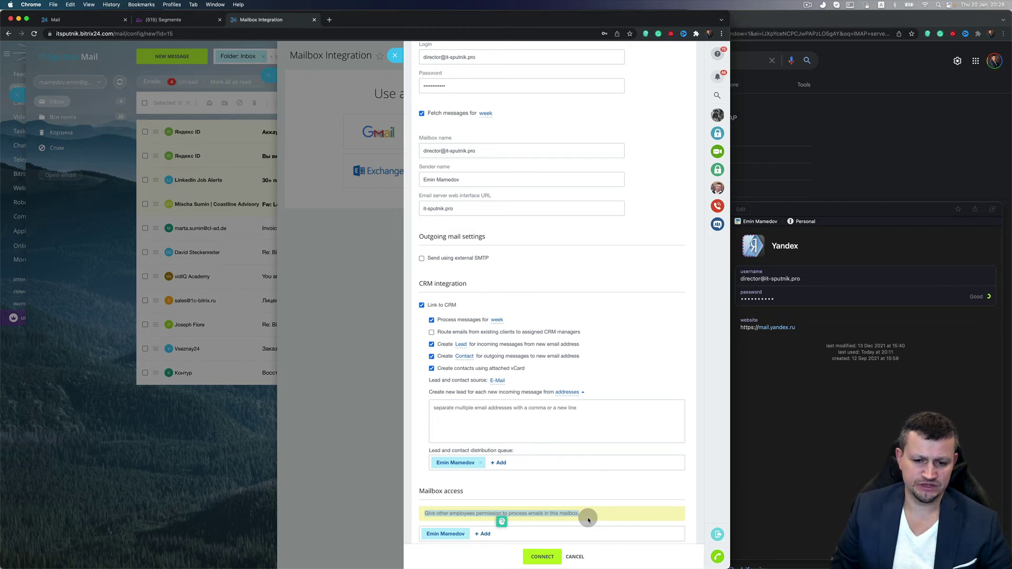
Connect the mailbox and save syncing for Inbox, Исходящие and Отправленные
{"action": "left_click", "coordinate": [548, 557]}
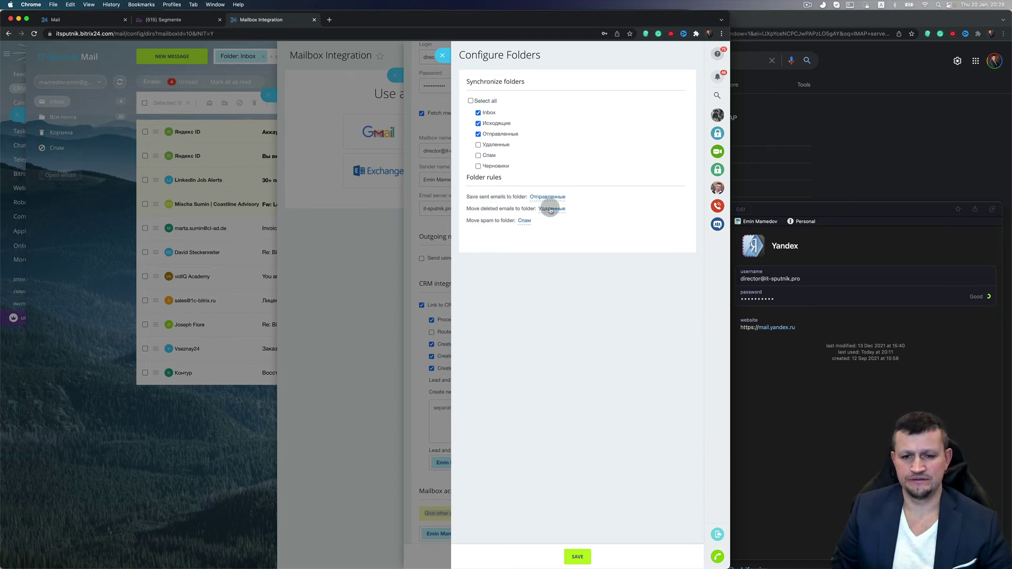
{"action": "left_click", "coordinate": [578, 558]}
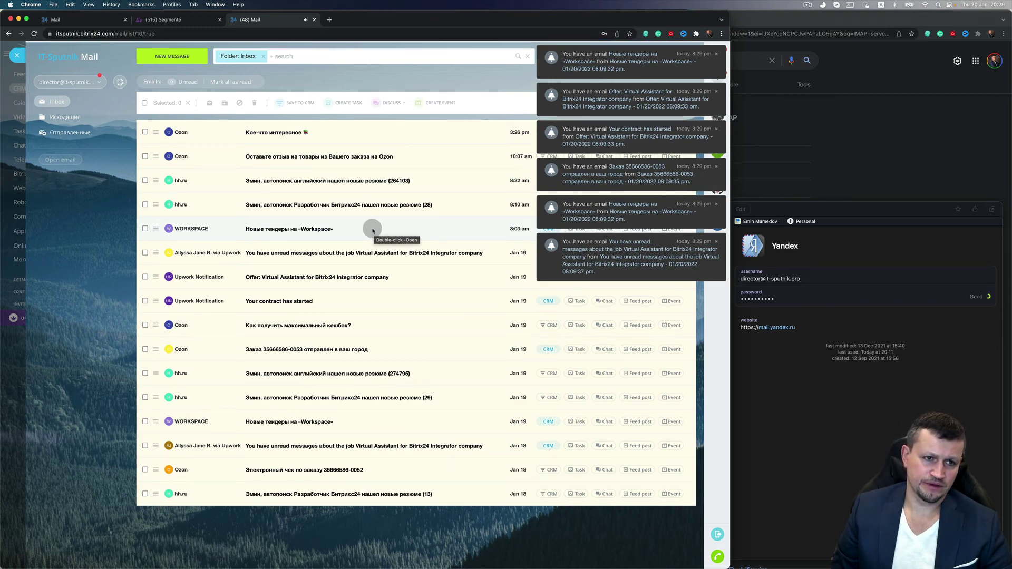
{"action": "left_click", "coordinate": [89, 82]}
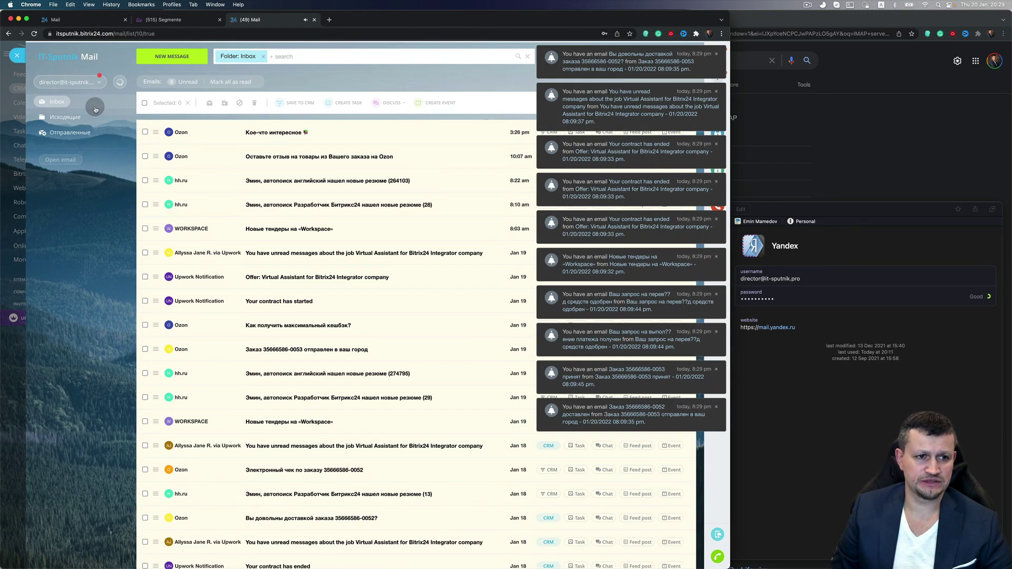
Start a new message, check the From list for the Yandex mailbox, and cancel Add sender
{"action": "left_click", "coordinate": [169, 58]}
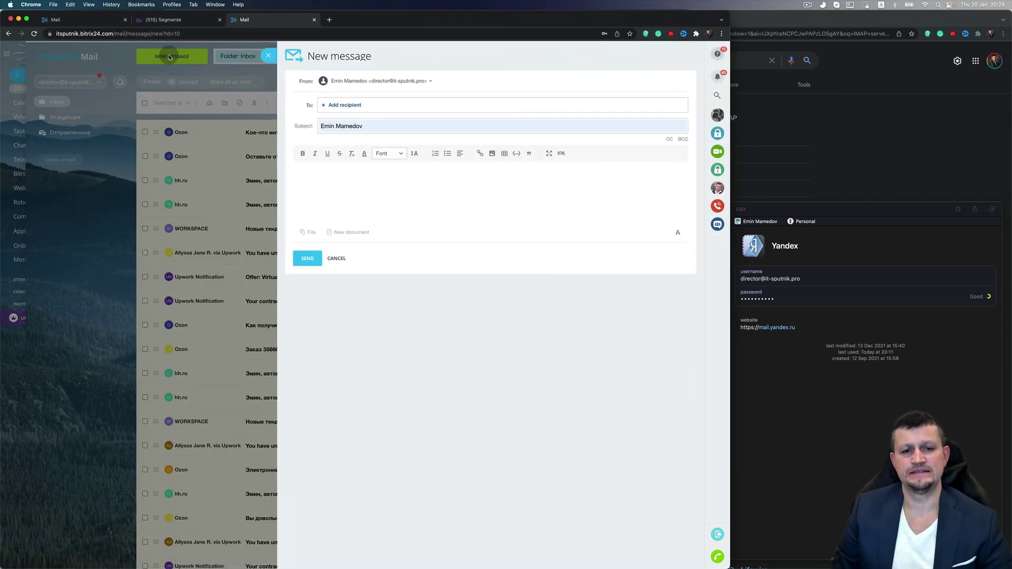
{"action": "left_click", "coordinate": [403, 81]}
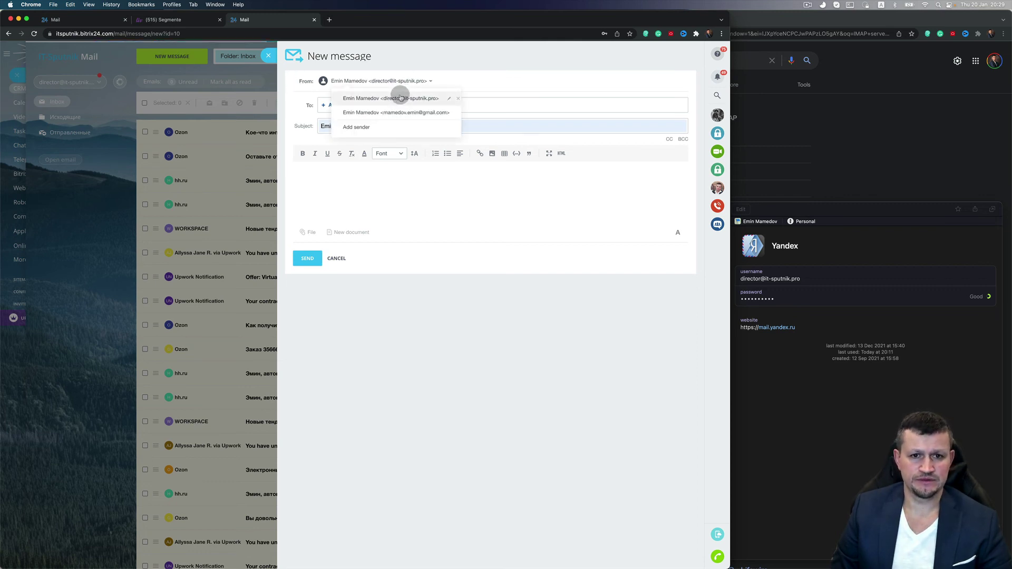
{"action": "left_click", "coordinate": [390, 127]}
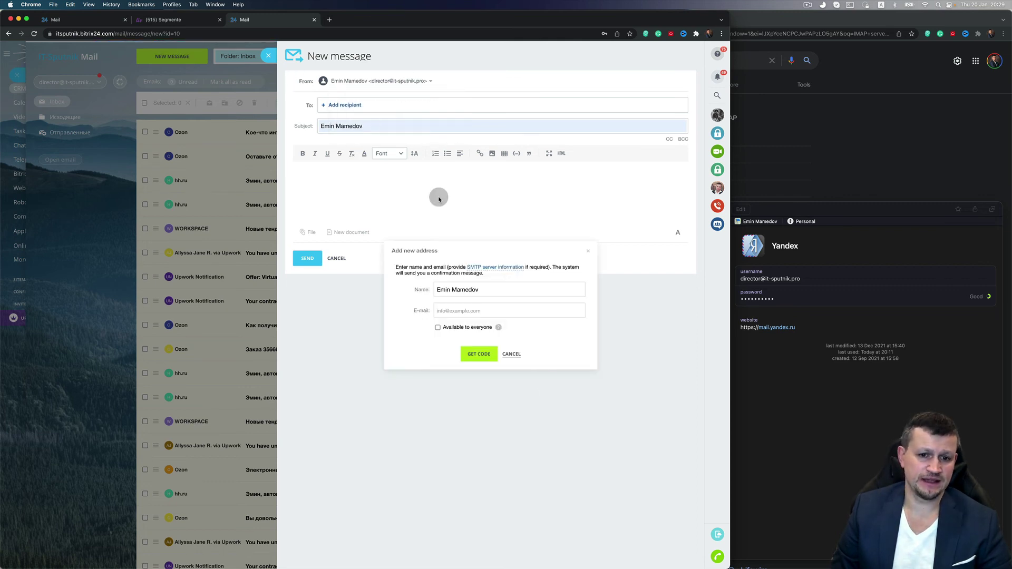
{"action": "left_click", "coordinate": [512, 355]}
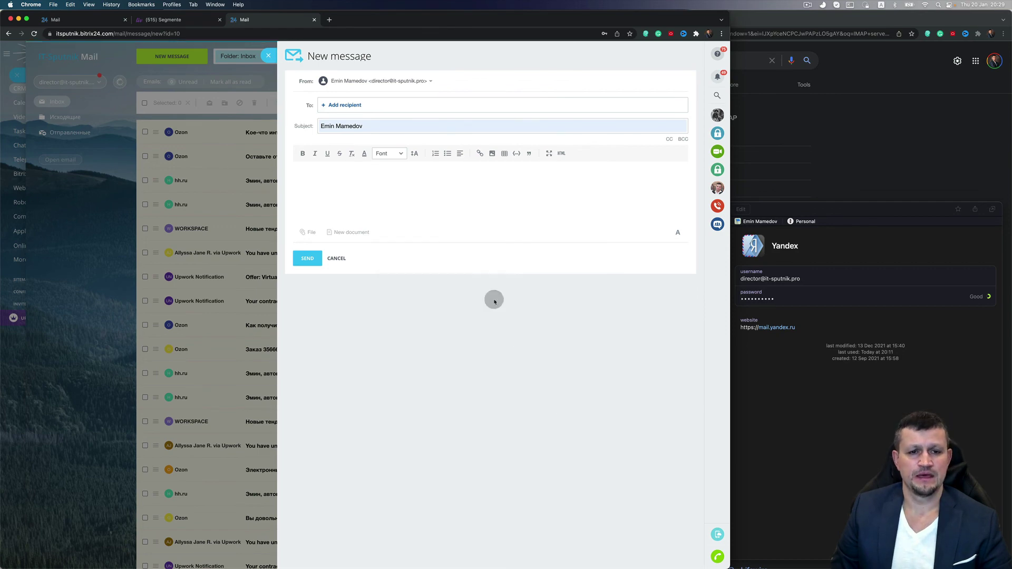
Look at recipient suggestions, then close the composer and Webmail to reach the Deals board
{"action": "left_click", "coordinate": [347, 104]}
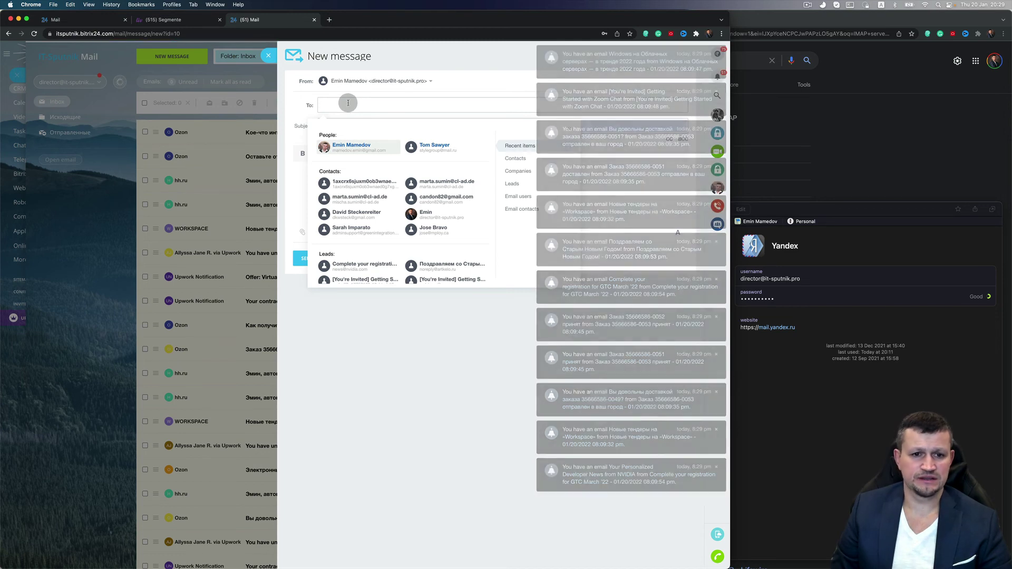
{"action": "left_click", "coordinate": [451, 91]}
{"action": "left_click", "coordinate": [378, 128]}
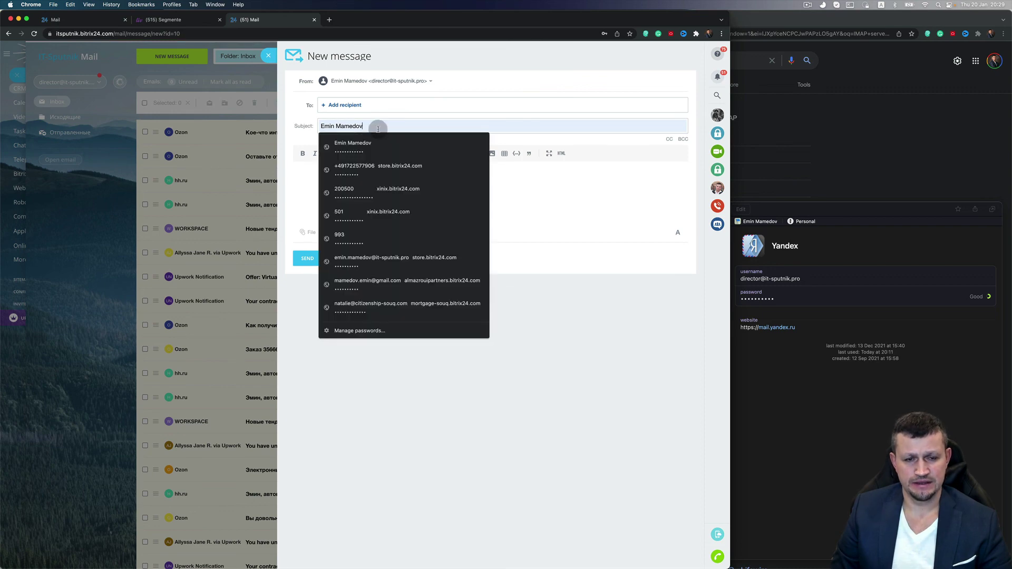
{"action": "left_click", "coordinate": [269, 56]}
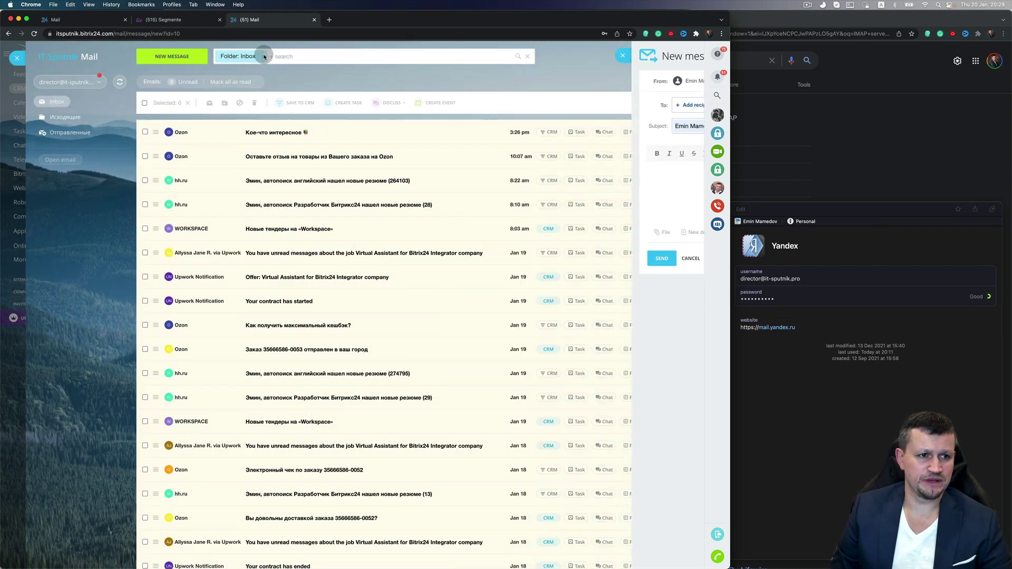
{"action": "left_click", "coordinate": [19, 61]}
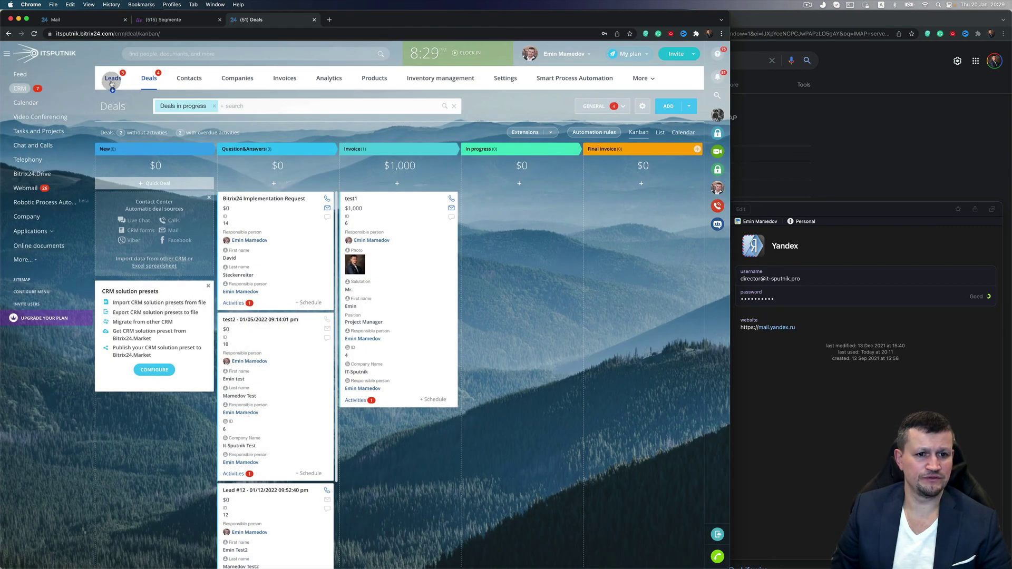
From the $1,000 test1 deal, start a new e-mail and list its available sender addresses
{"action": "left_click", "coordinate": [351, 199]}
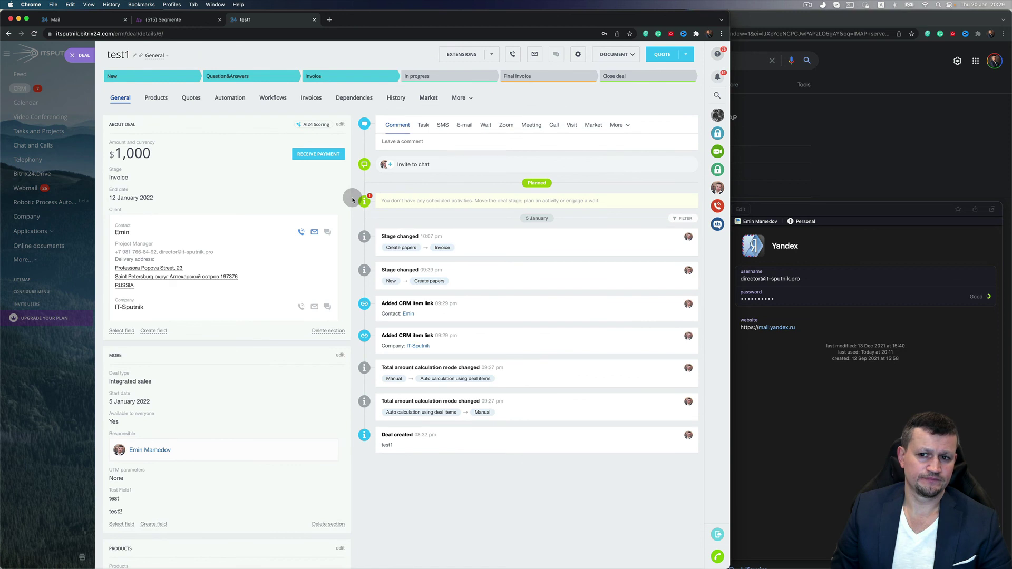
{"action": "left_click", "coordinate": [466, 125]}
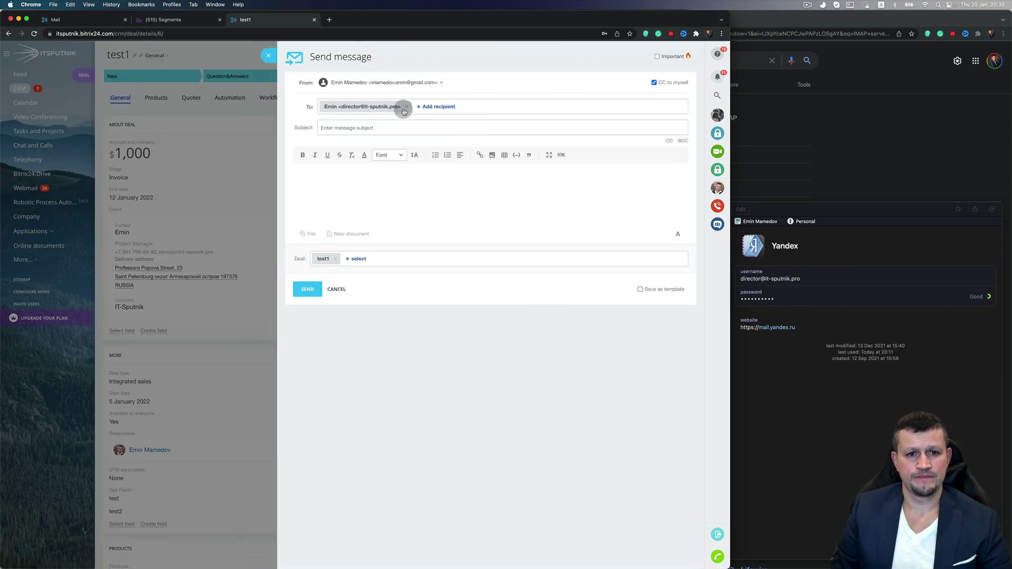
{"action": "left_click", "coordinate": [414, 82]}
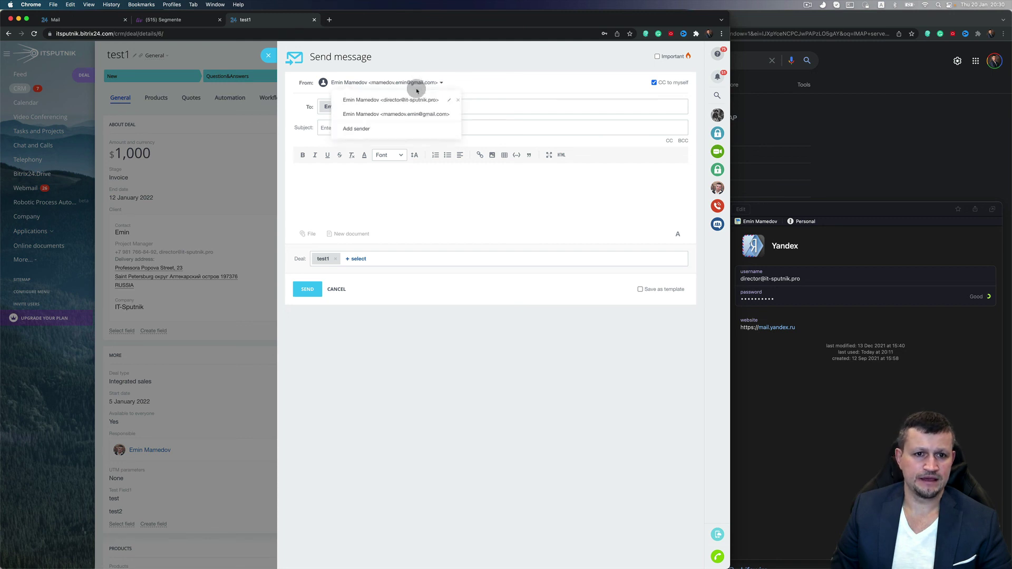